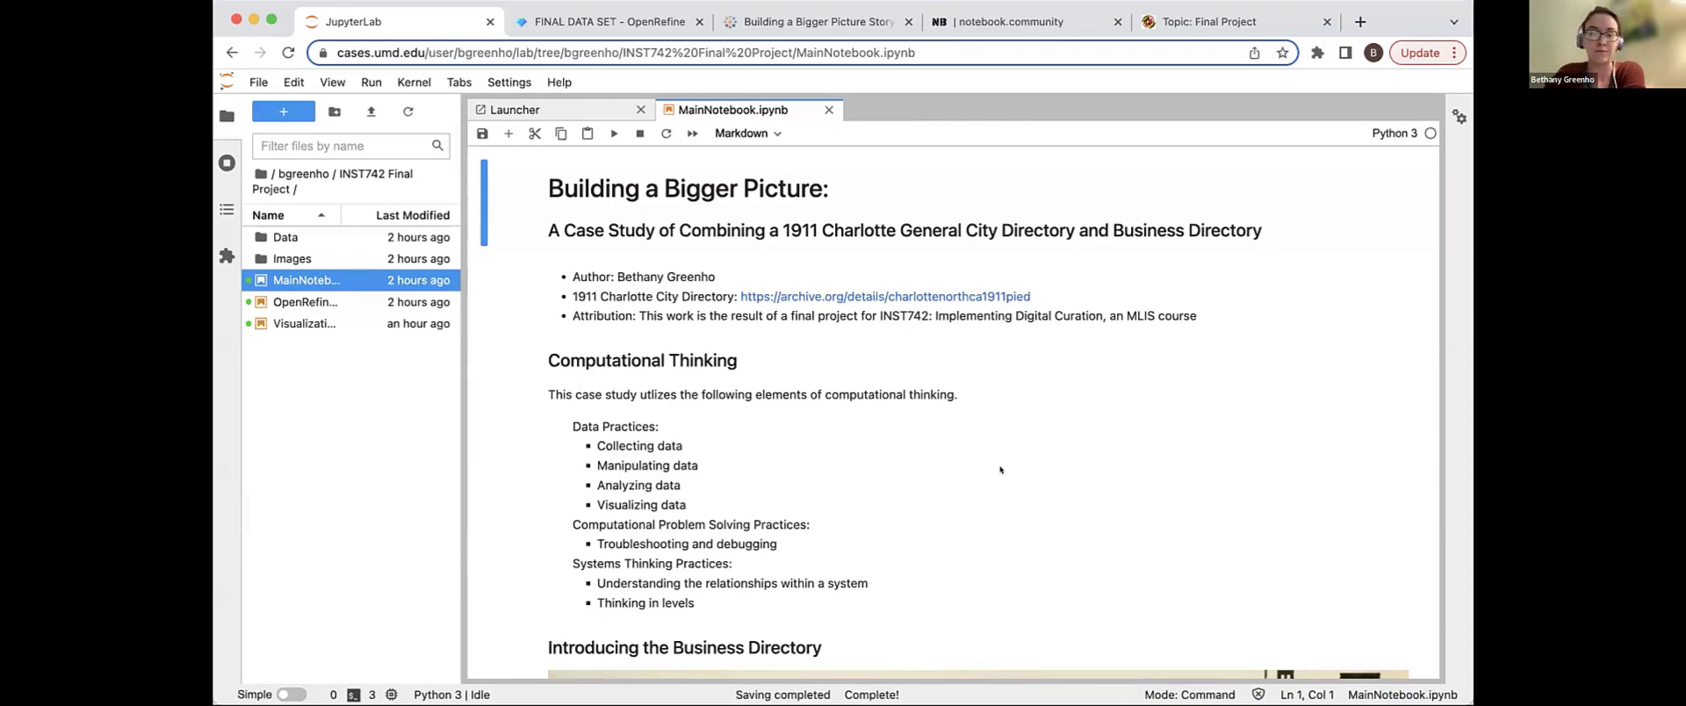
Step: Open OpenRefine.ipynb from the main notebook and scroll to the scanned Charlotte directory page and its OCR text
scroll(1000, 470, "down", 6)
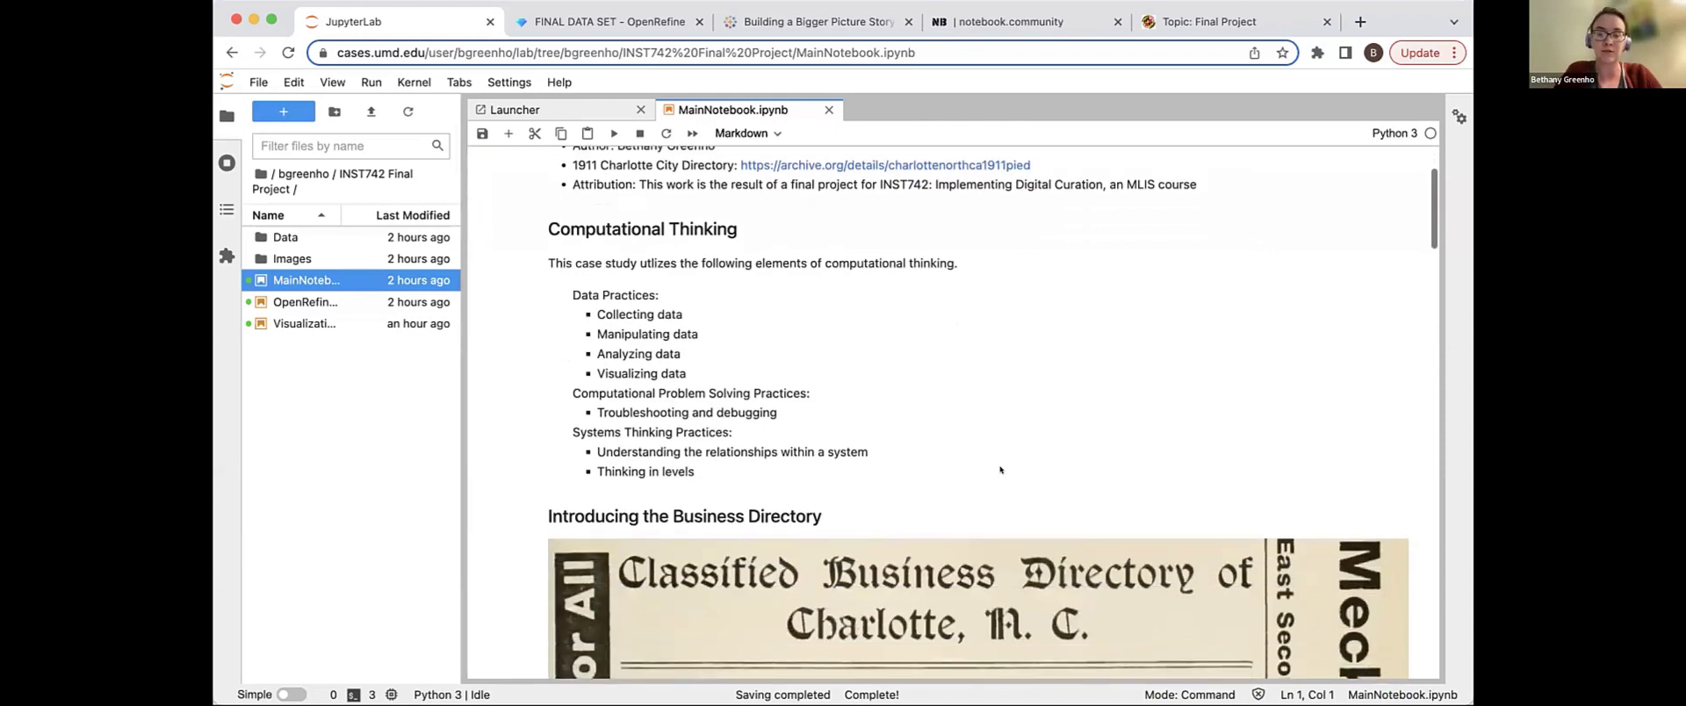
scroll(1000, 470, "down", 3)
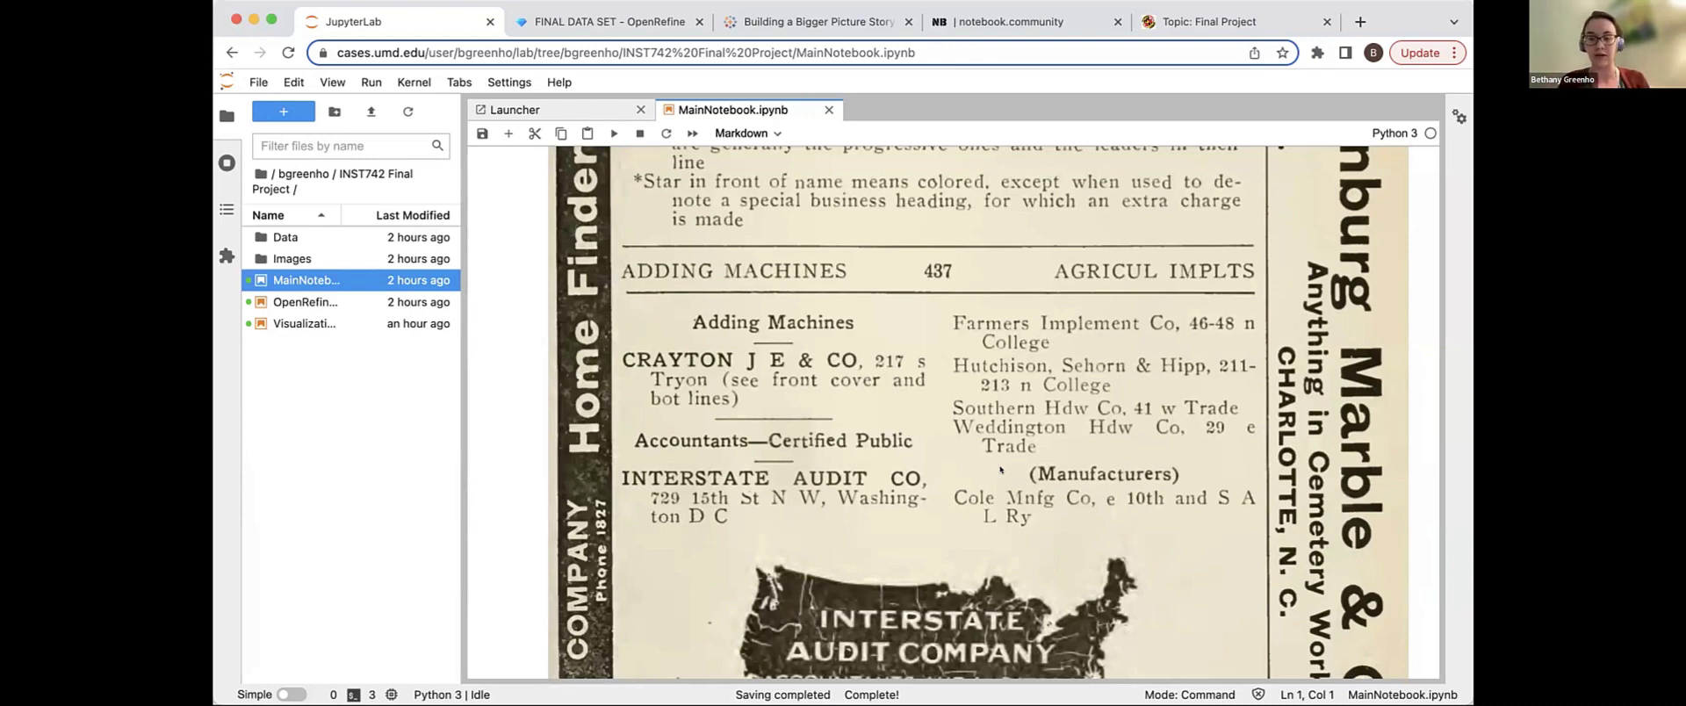
scroll(1000, 470, "down", 10)
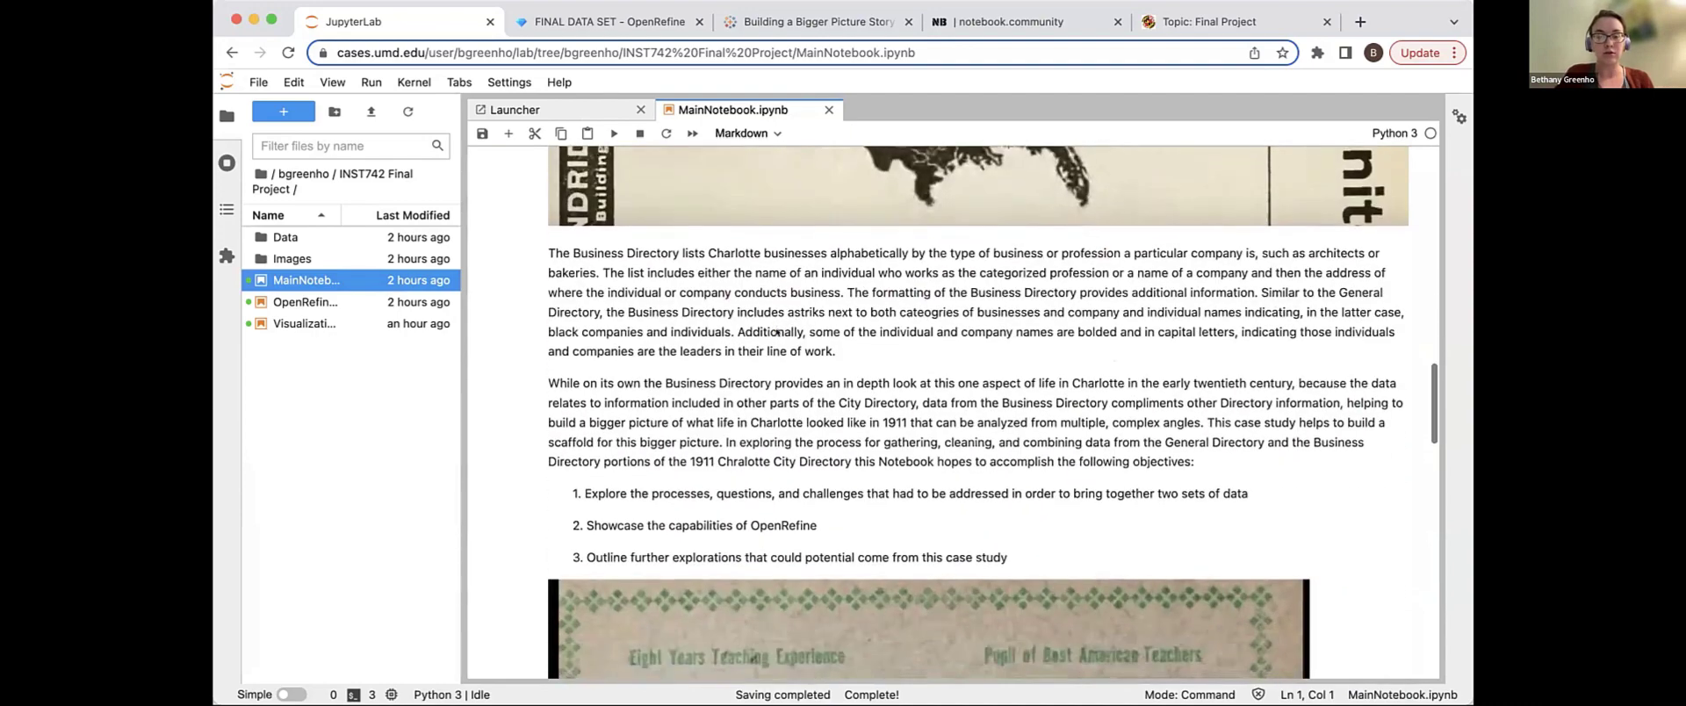
scroll(777, 330, "down", 15)
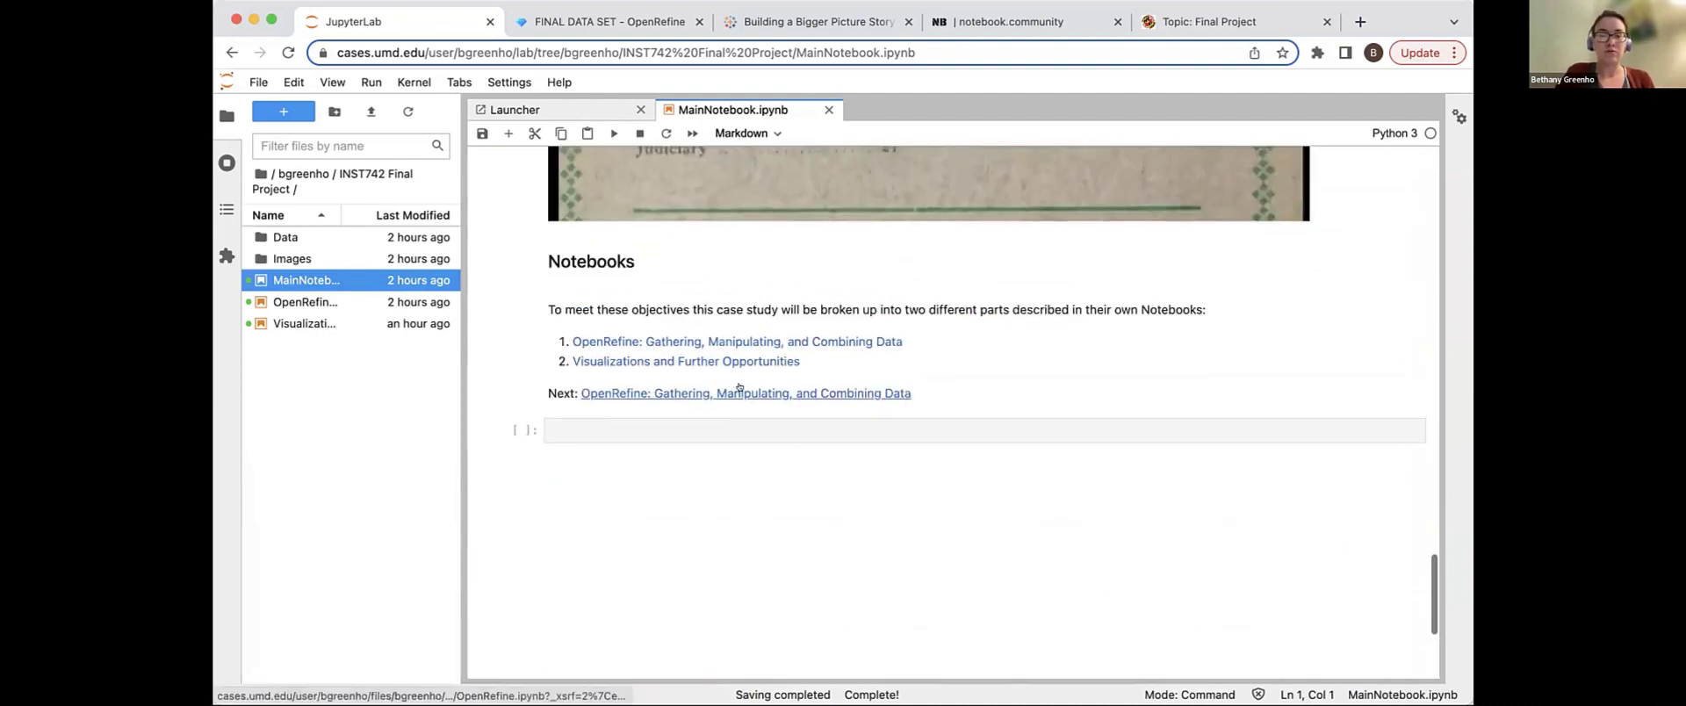
left_click(739, 391)
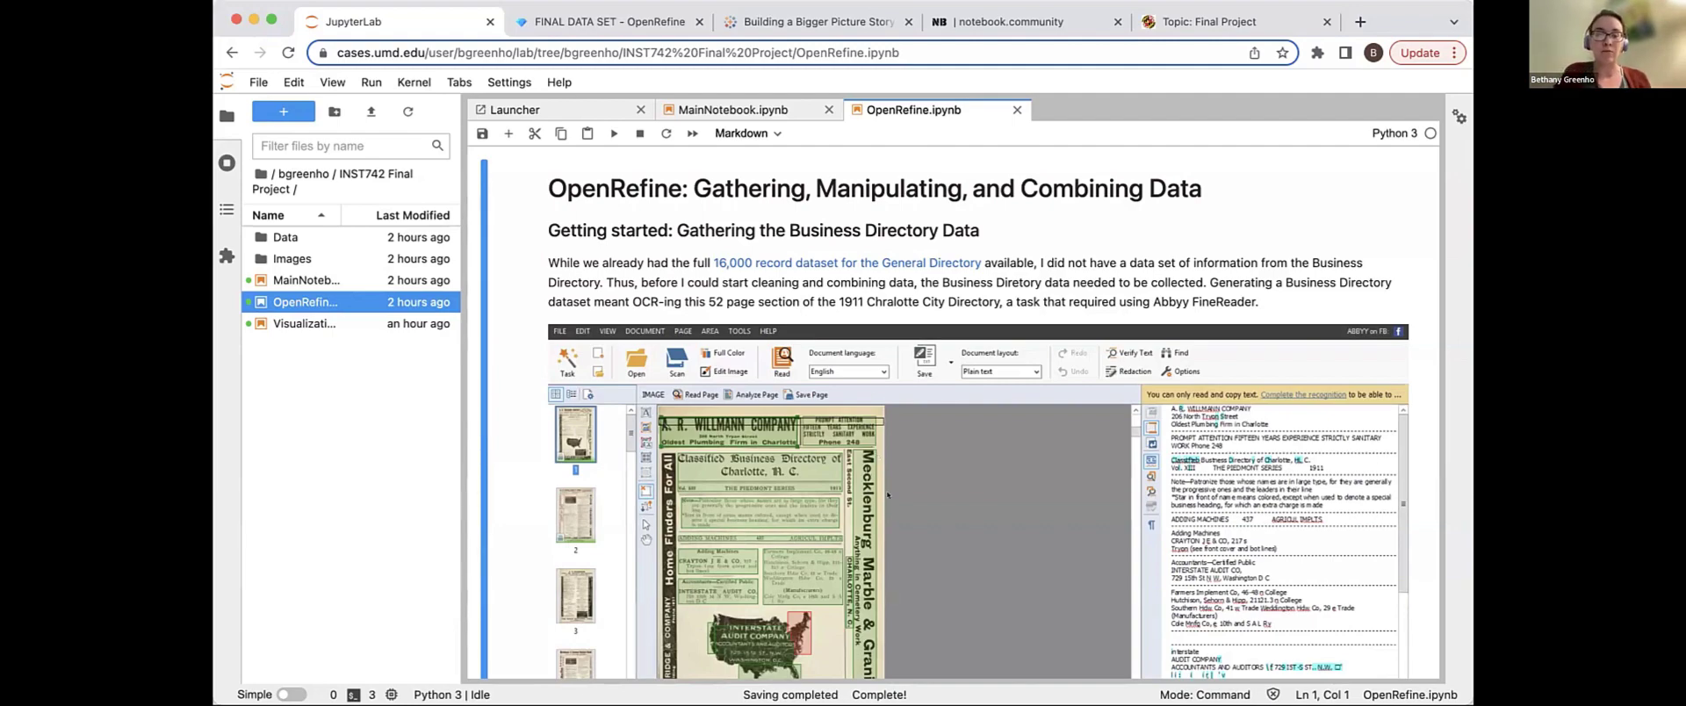
scroll(887, 494, "down", 10)
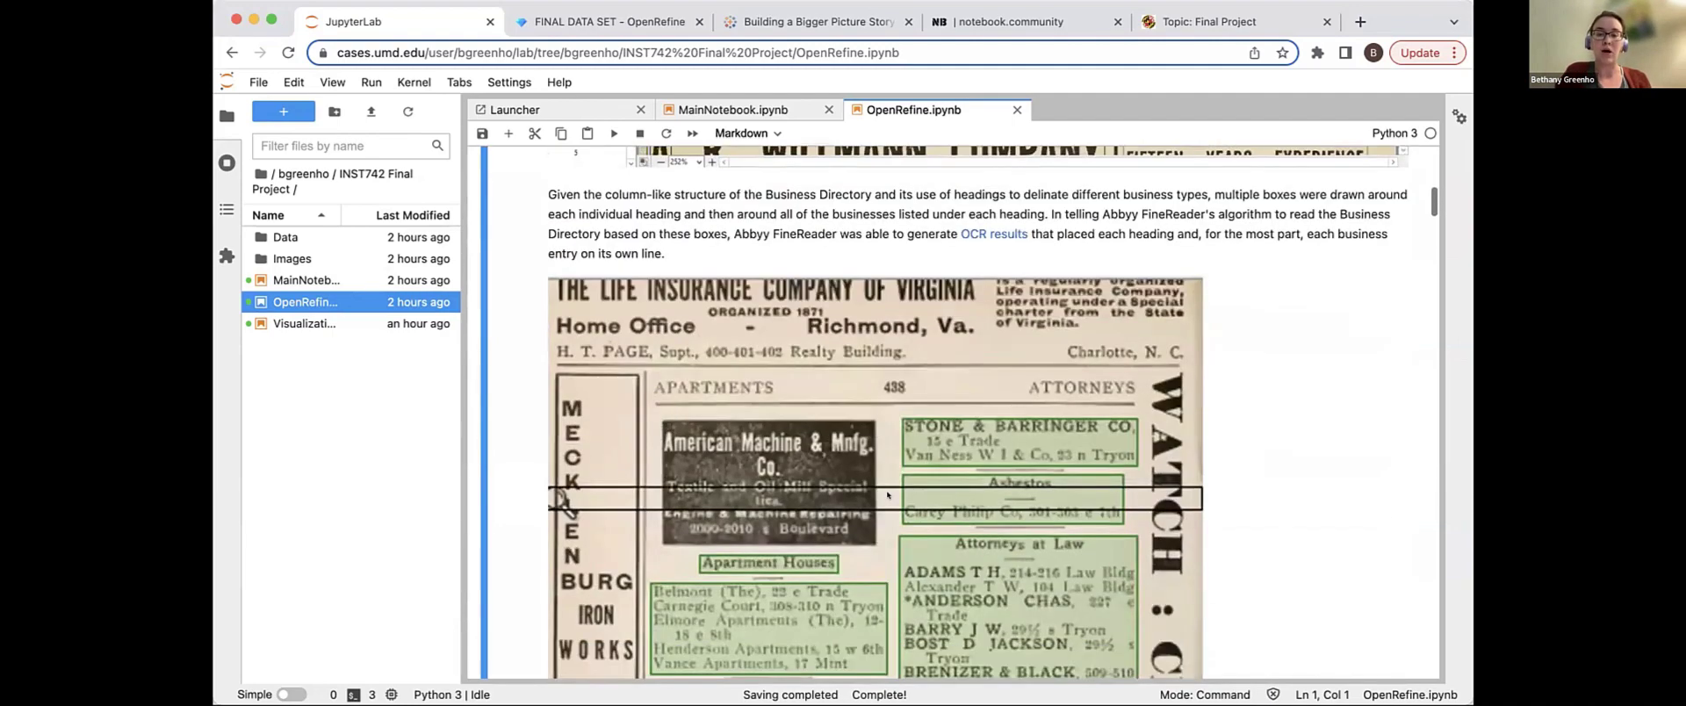
scroll(887, 494, "down", 5)
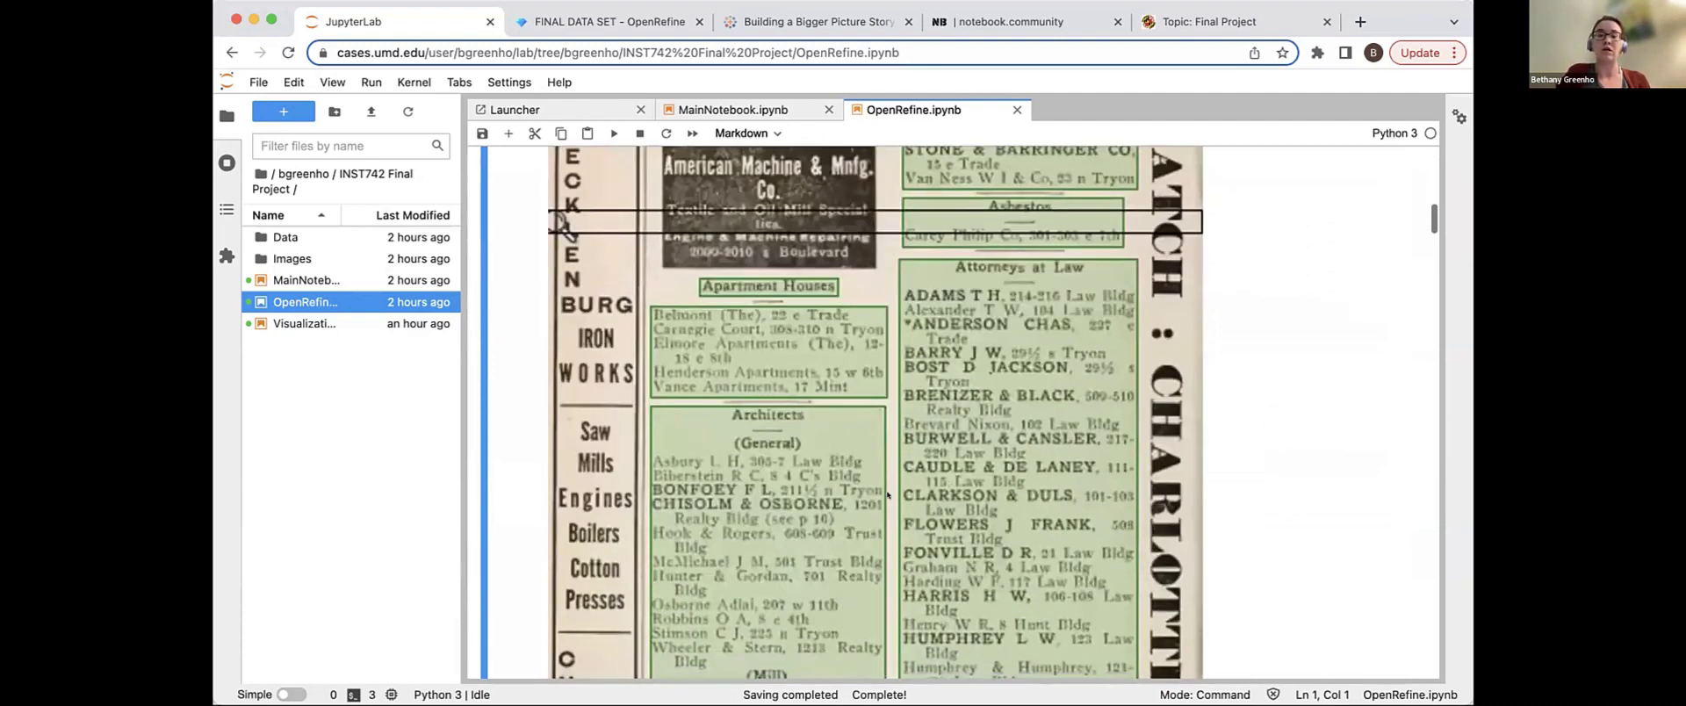
scroll(887, 494, "down", 1)
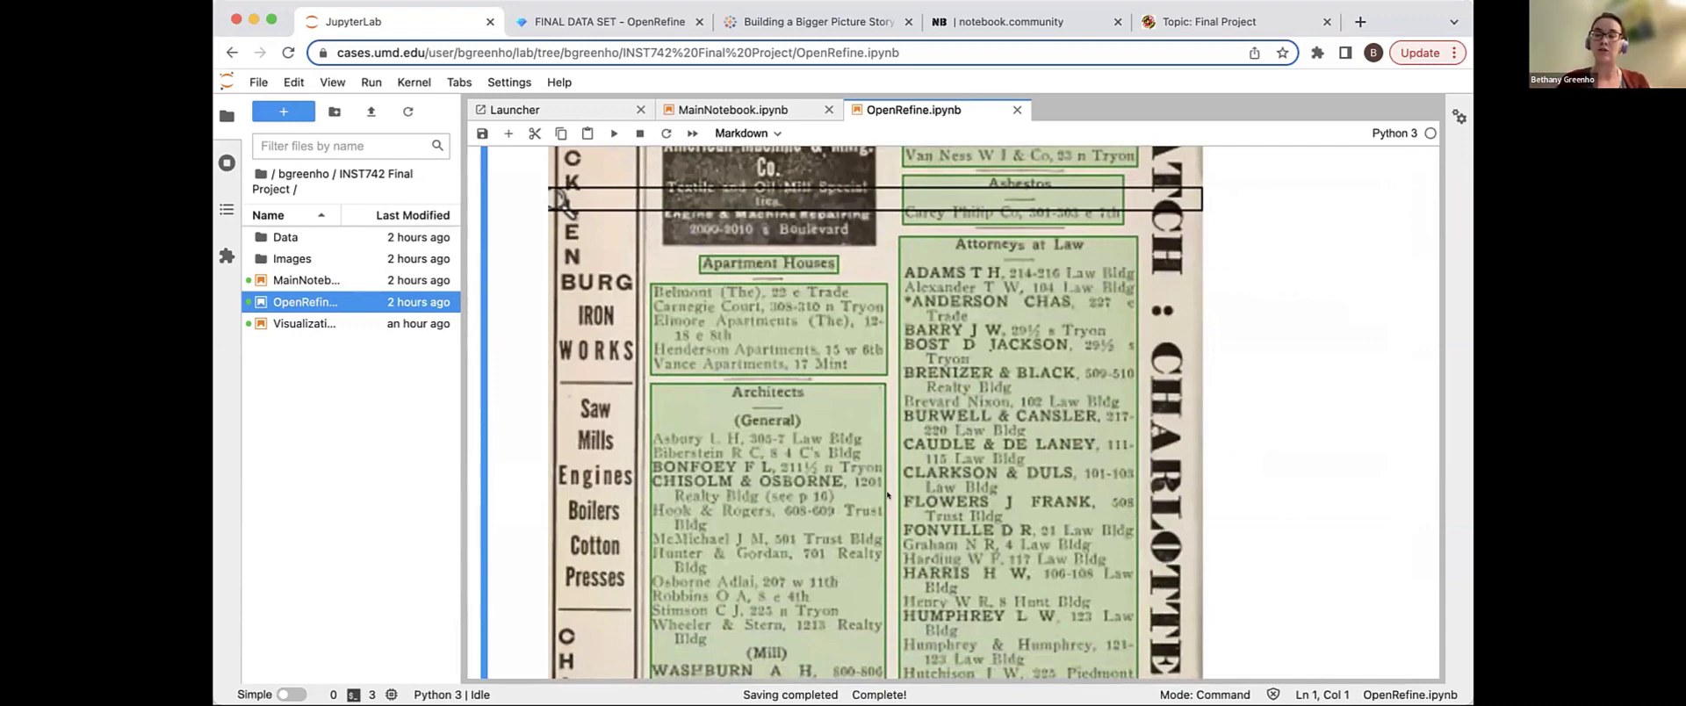
scroll(888, 495, "down", 15)
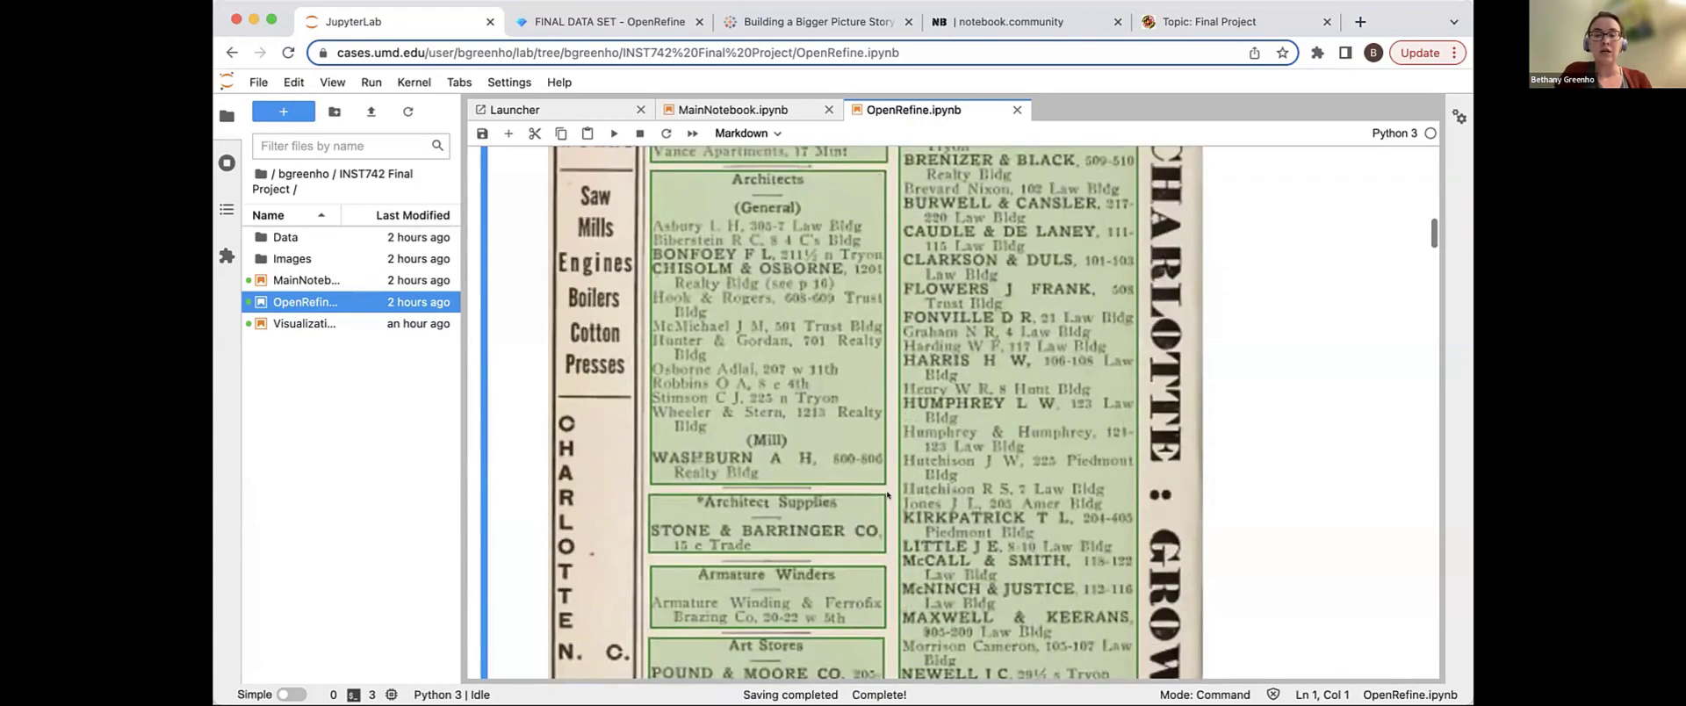
scroll(887, 495, "down", 1)
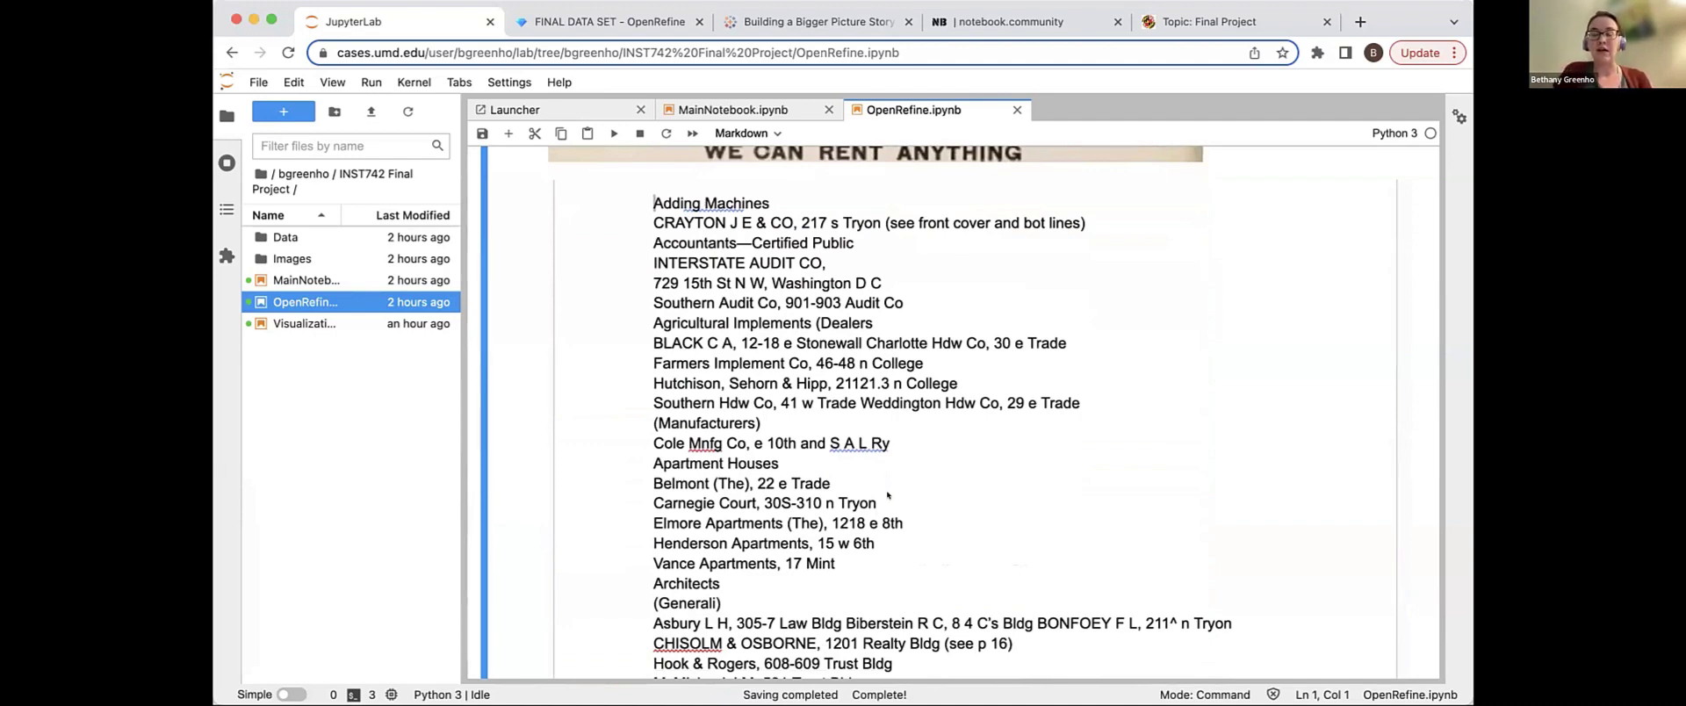
scroll(887, 496, "up", 10)
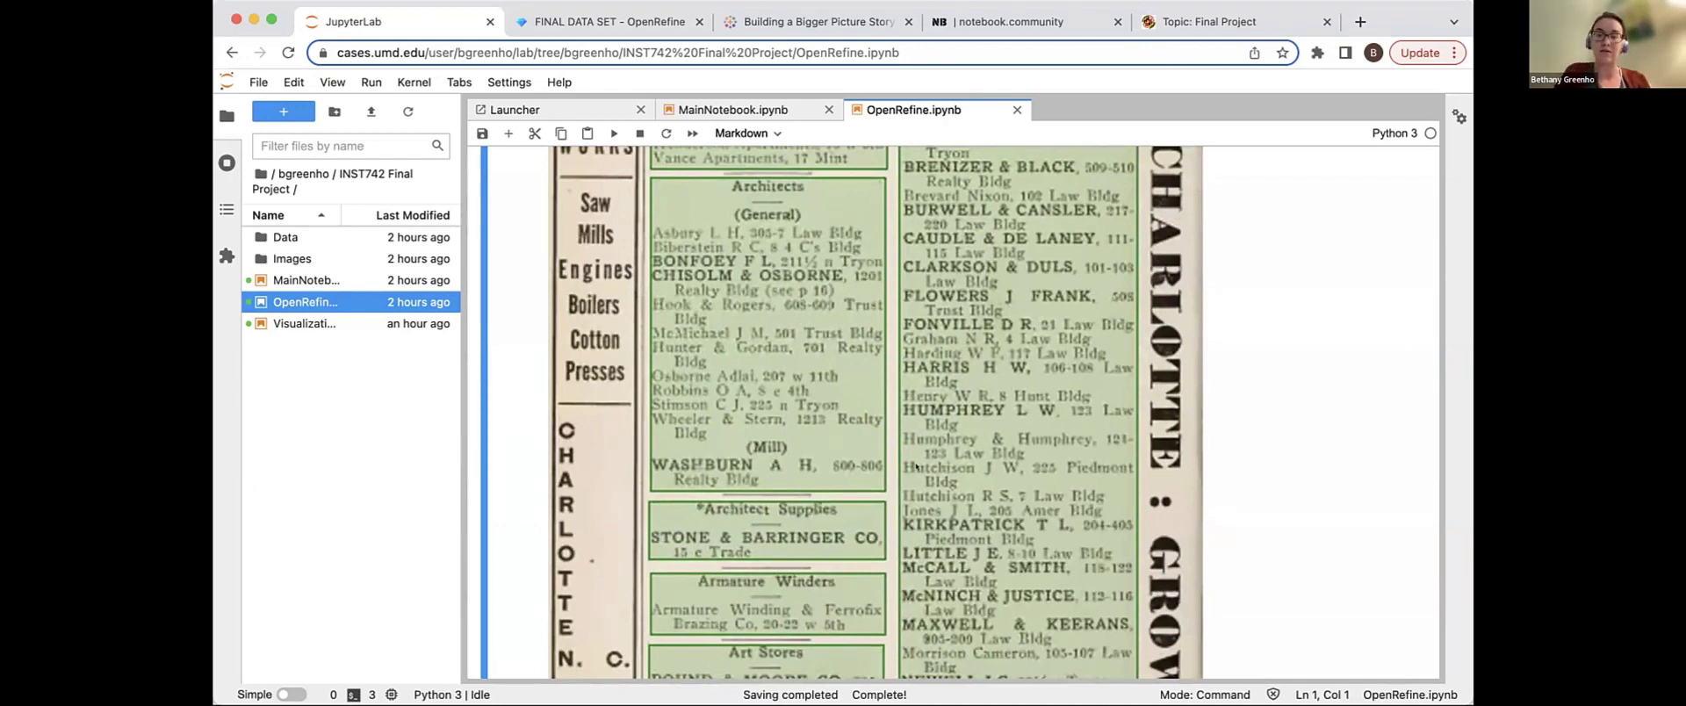
scroll(887, 495, "down", 15)
scroll(916, 467, "down", 10)
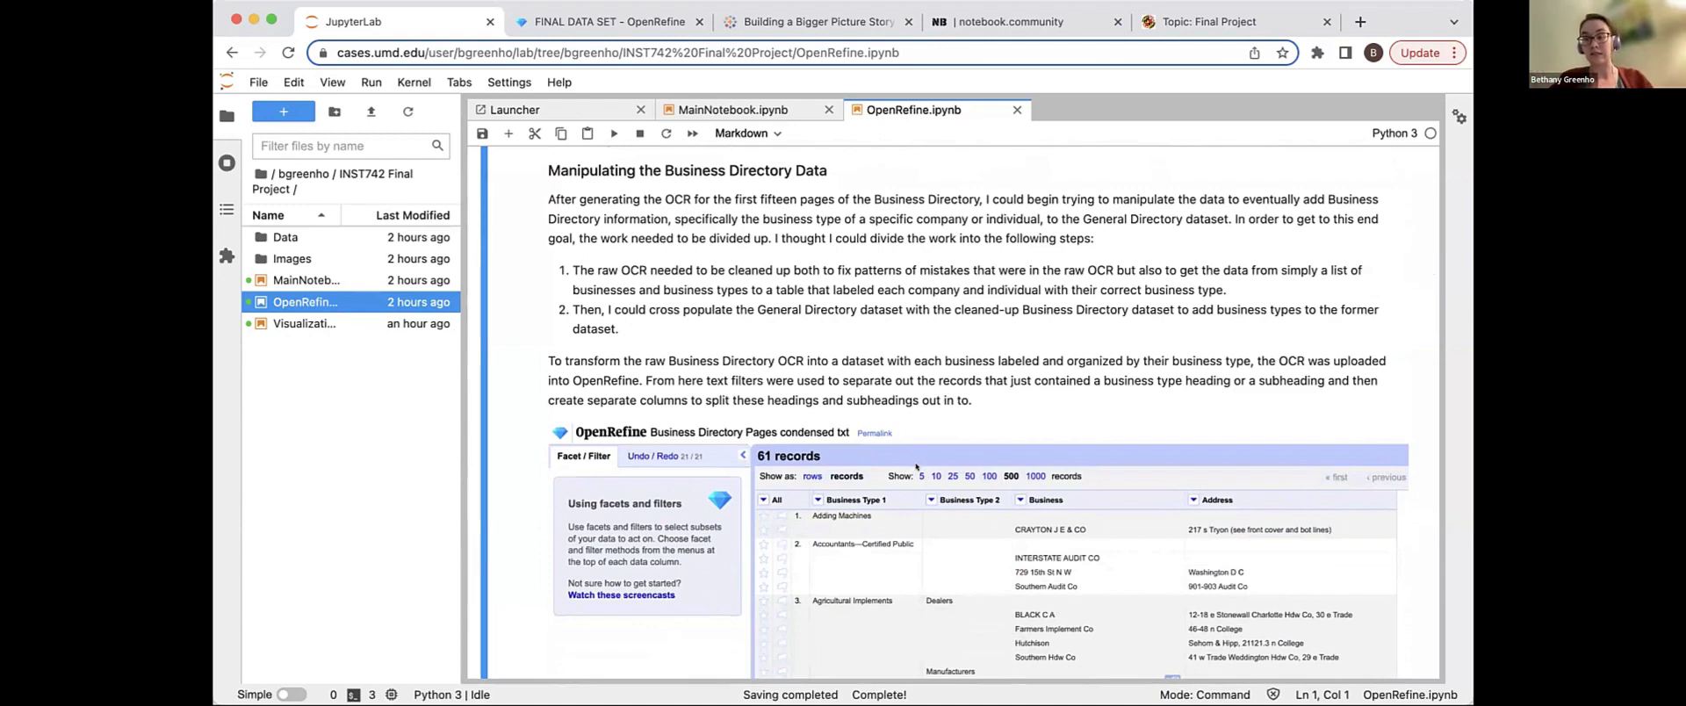
scroll(916, 466, "down", 5)
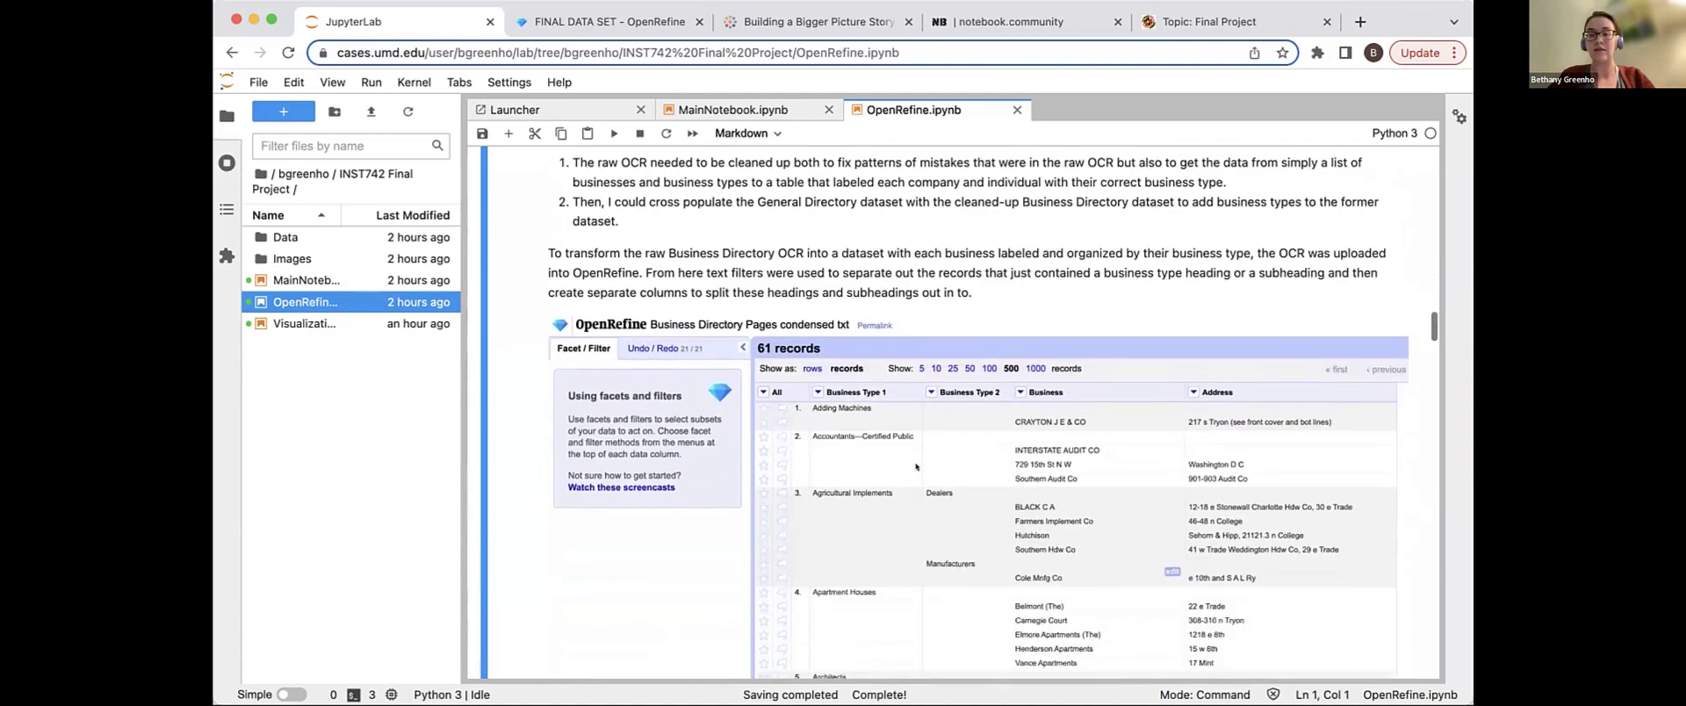
scroll(916, 466, "down", 2)
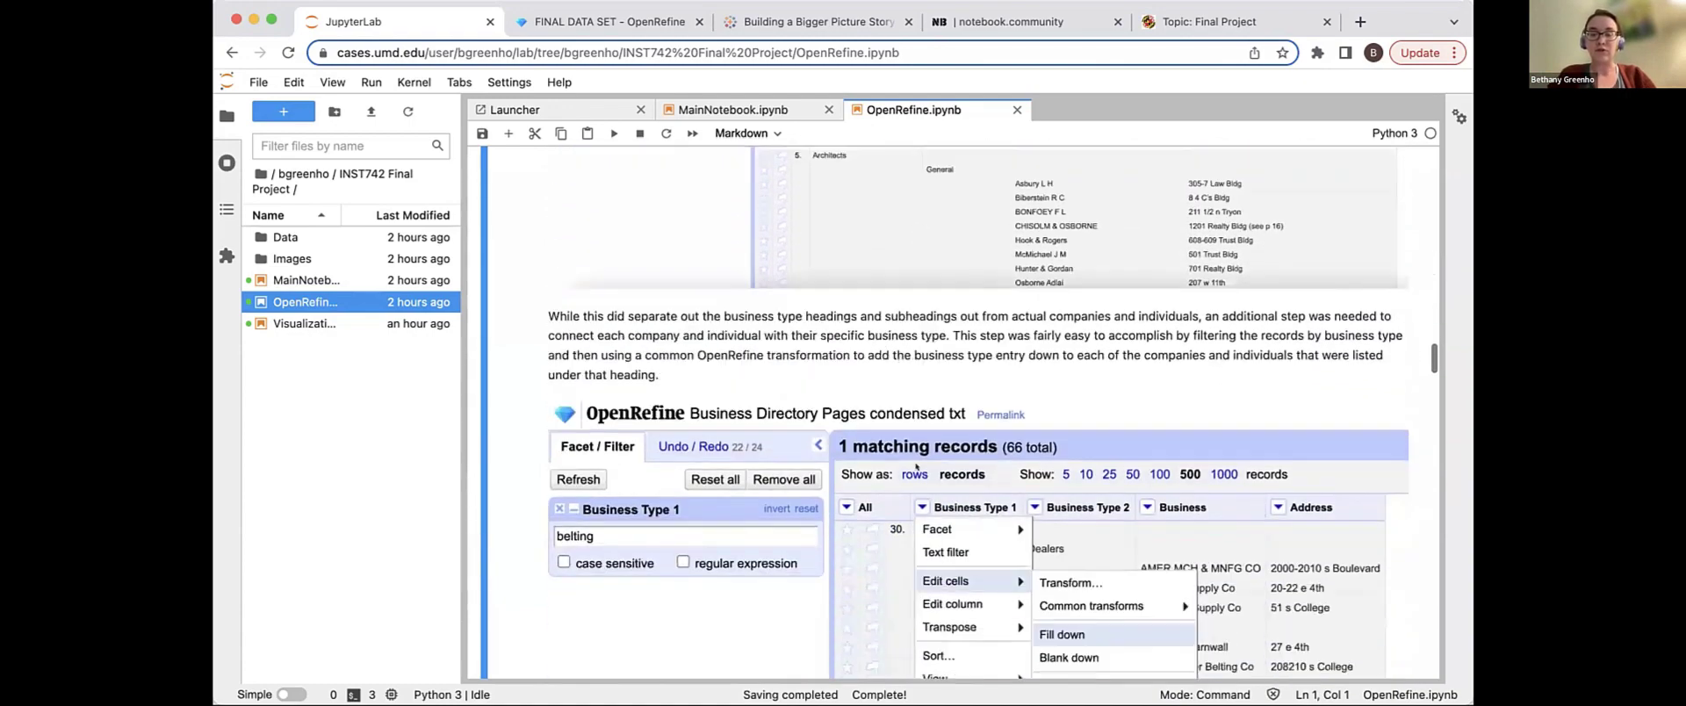
scroll(916, 466, "down", 5)
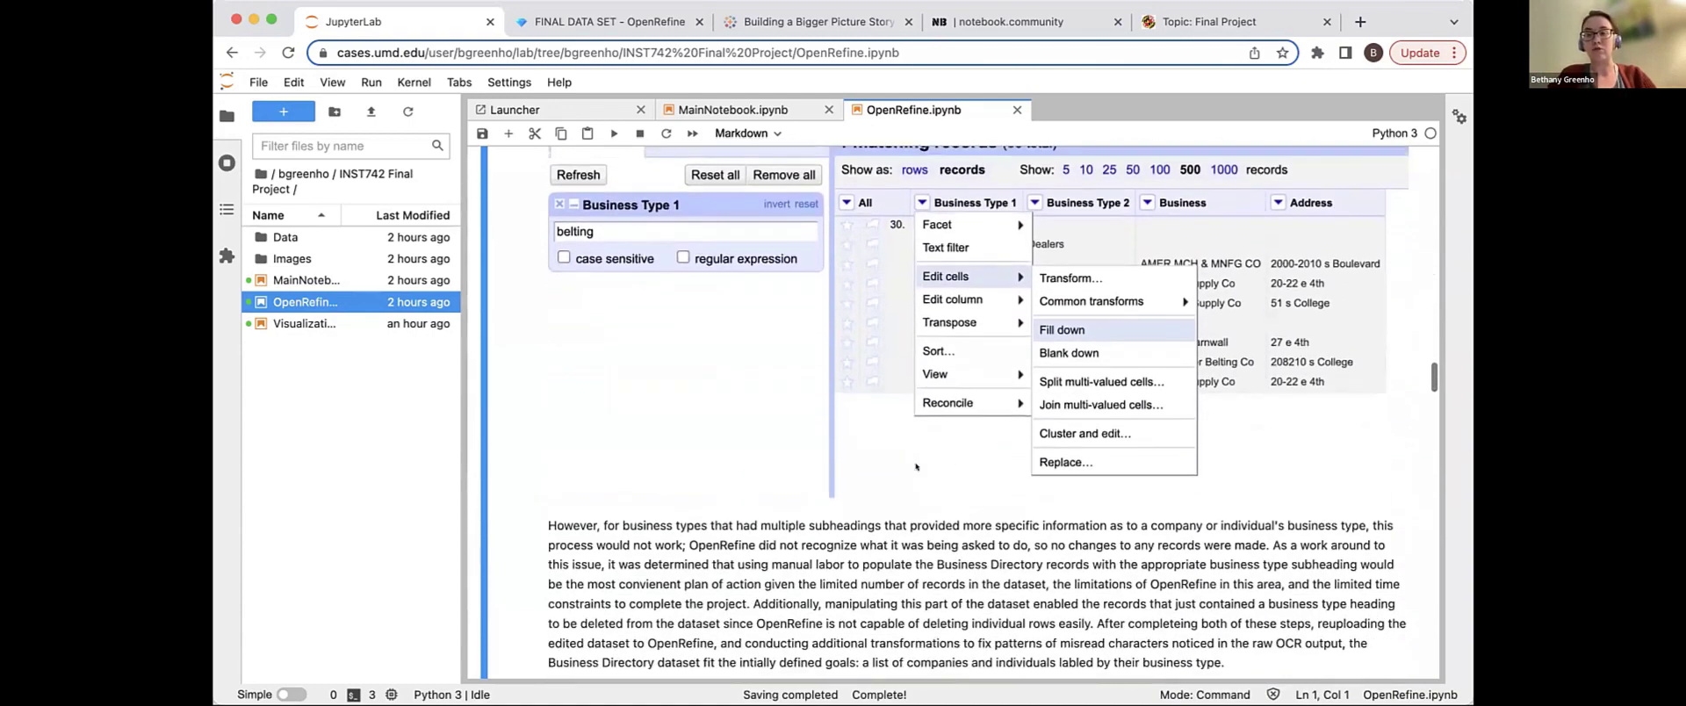
scroll(917, 466, "up", 9)
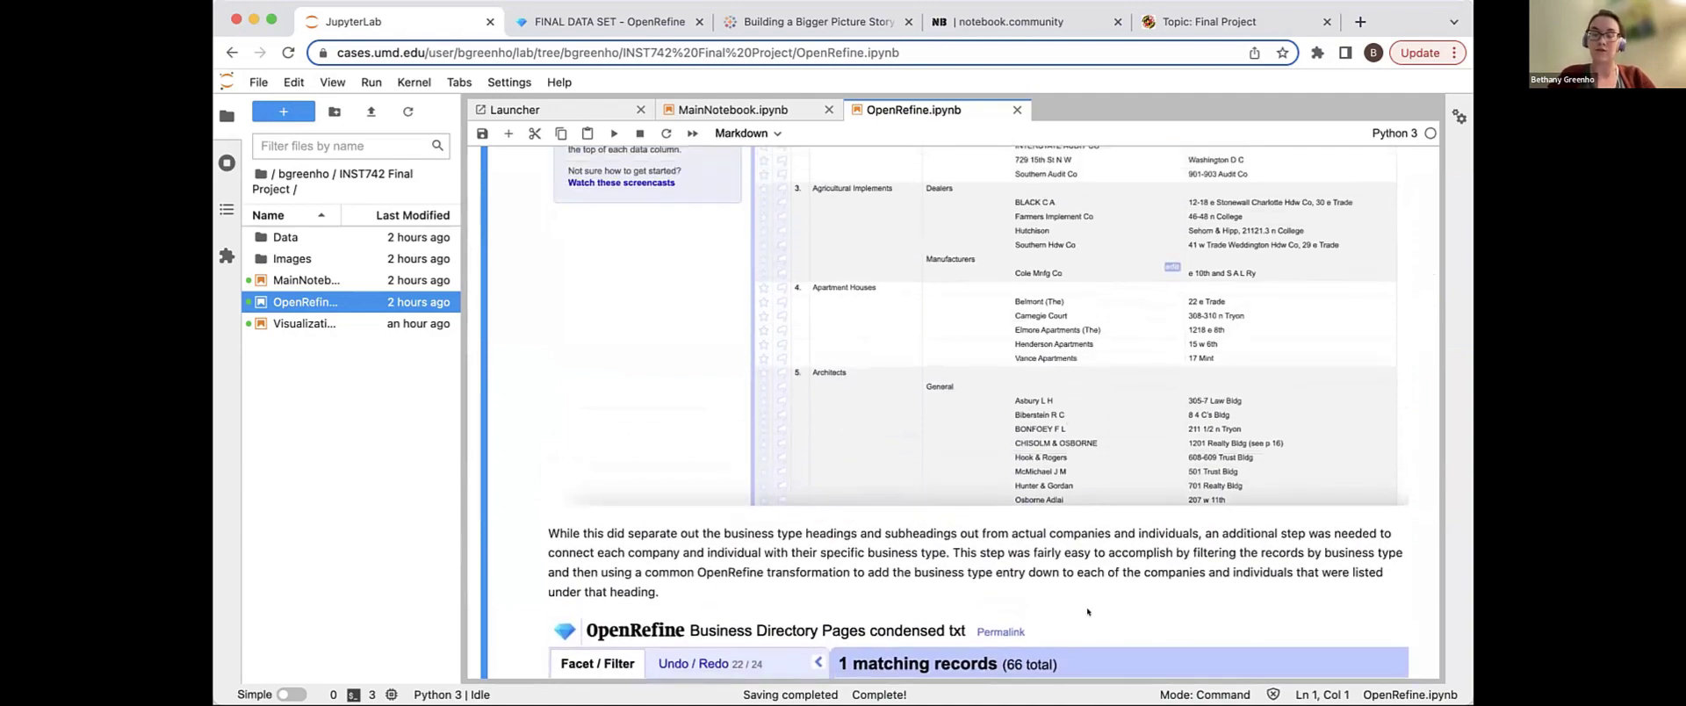
scroll(1088, 613, "down", 16)
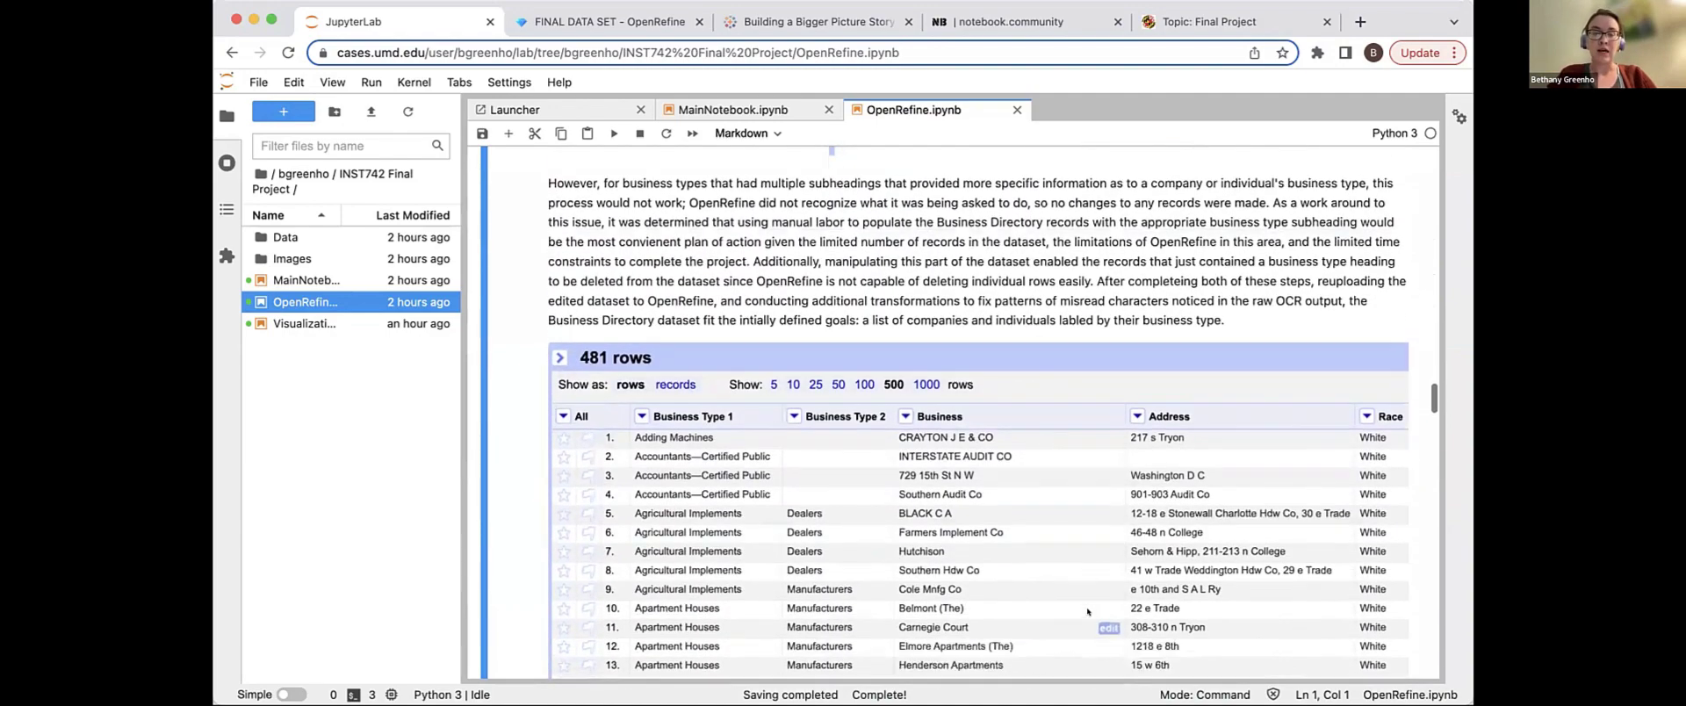
scroll(1087, 613, "down", 1)
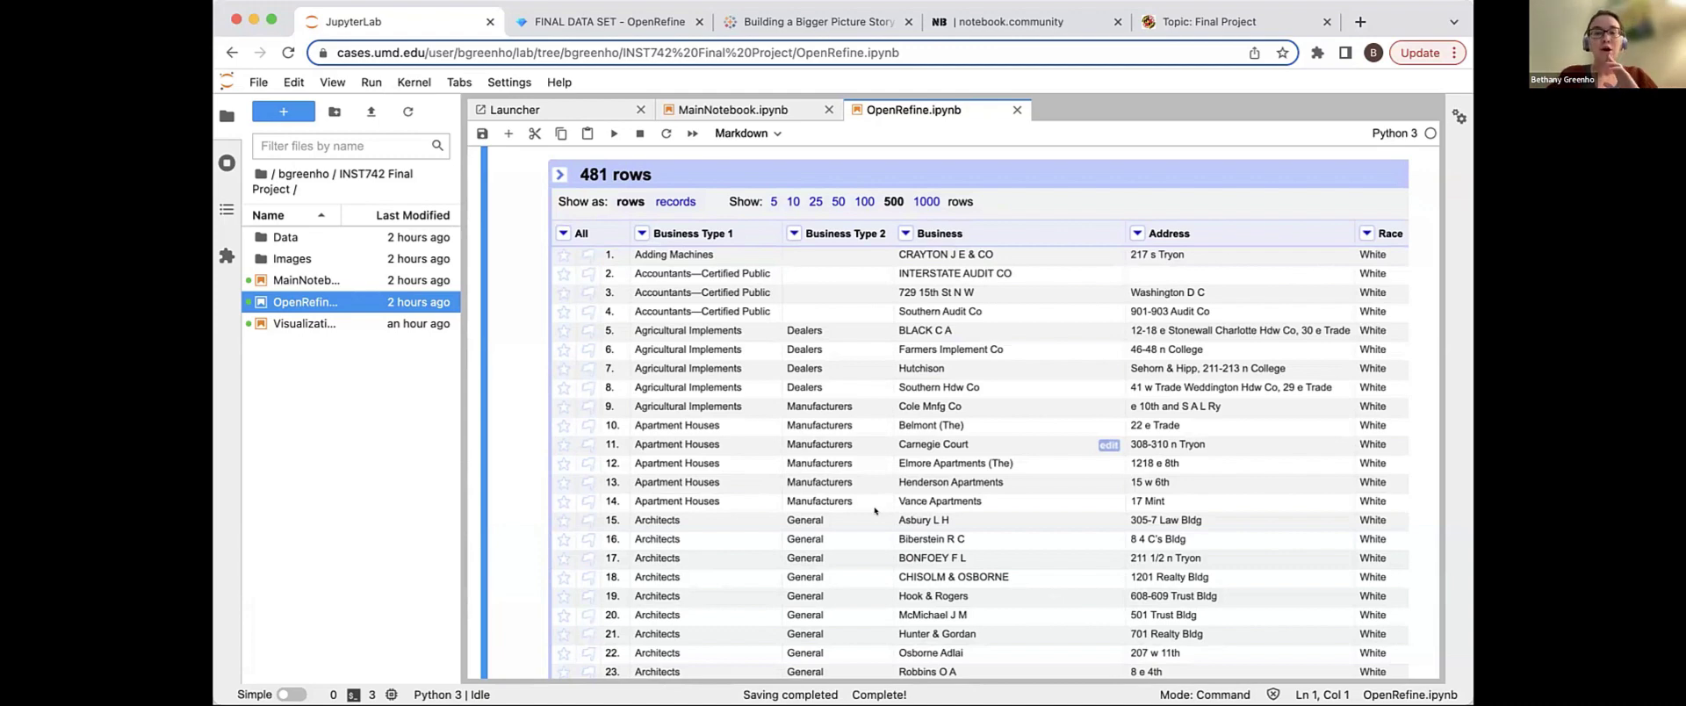
scroll(874, 510, "down", 15)
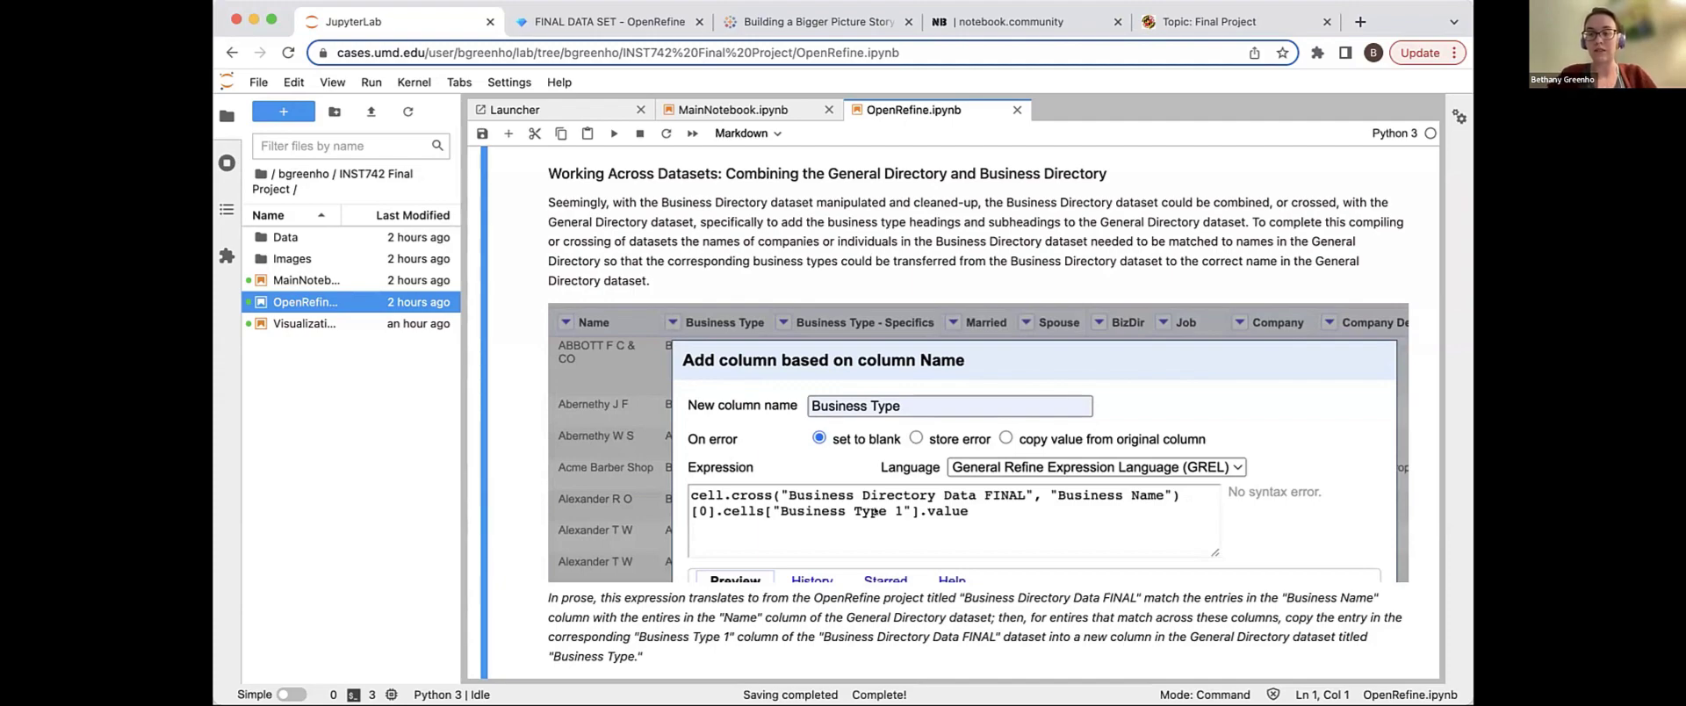
scroll(874, 511, "down", 3)
scroll(874, 511, "down", 8)
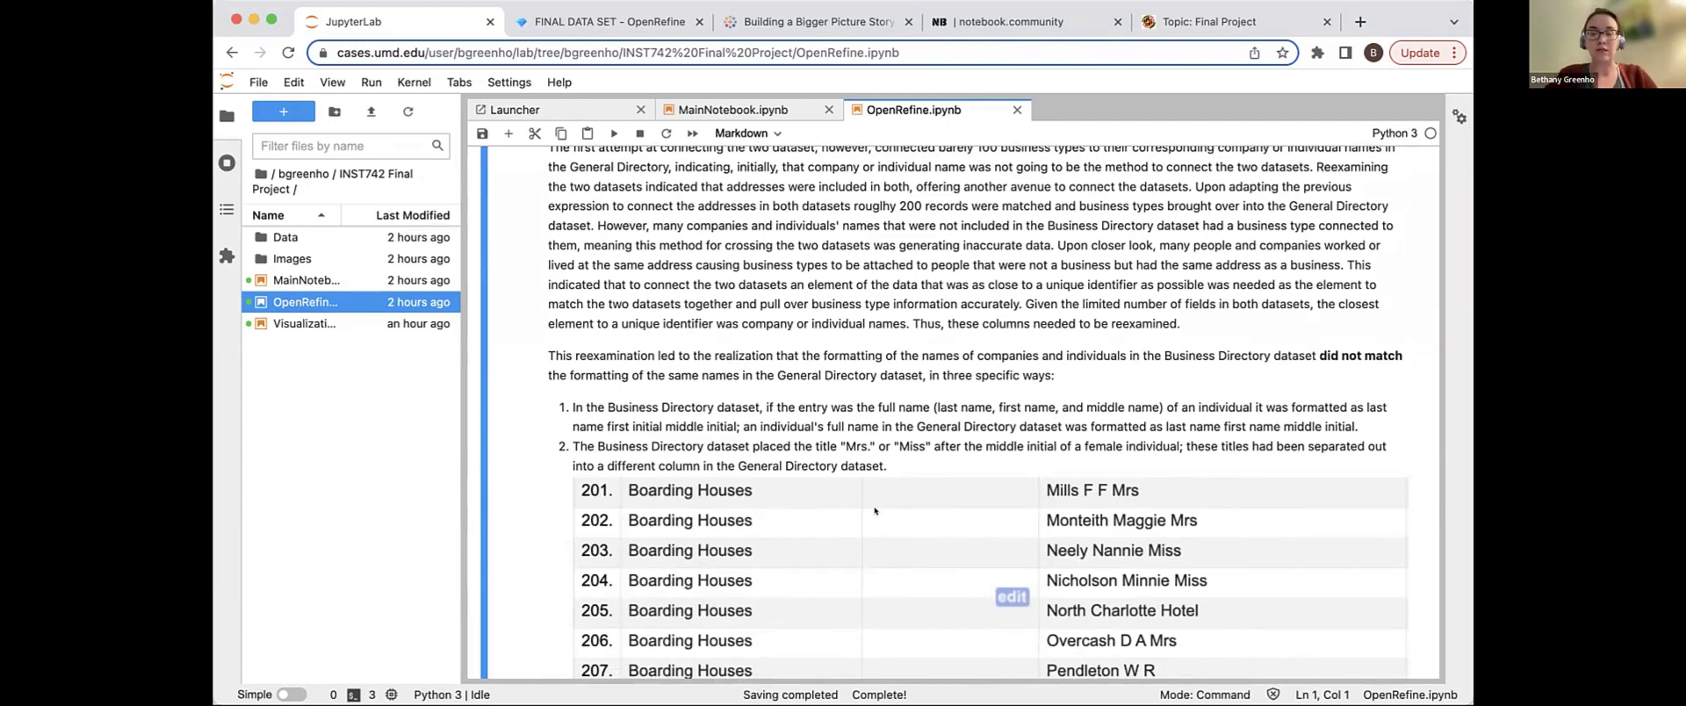
scroll(875, 510, "down", 3)
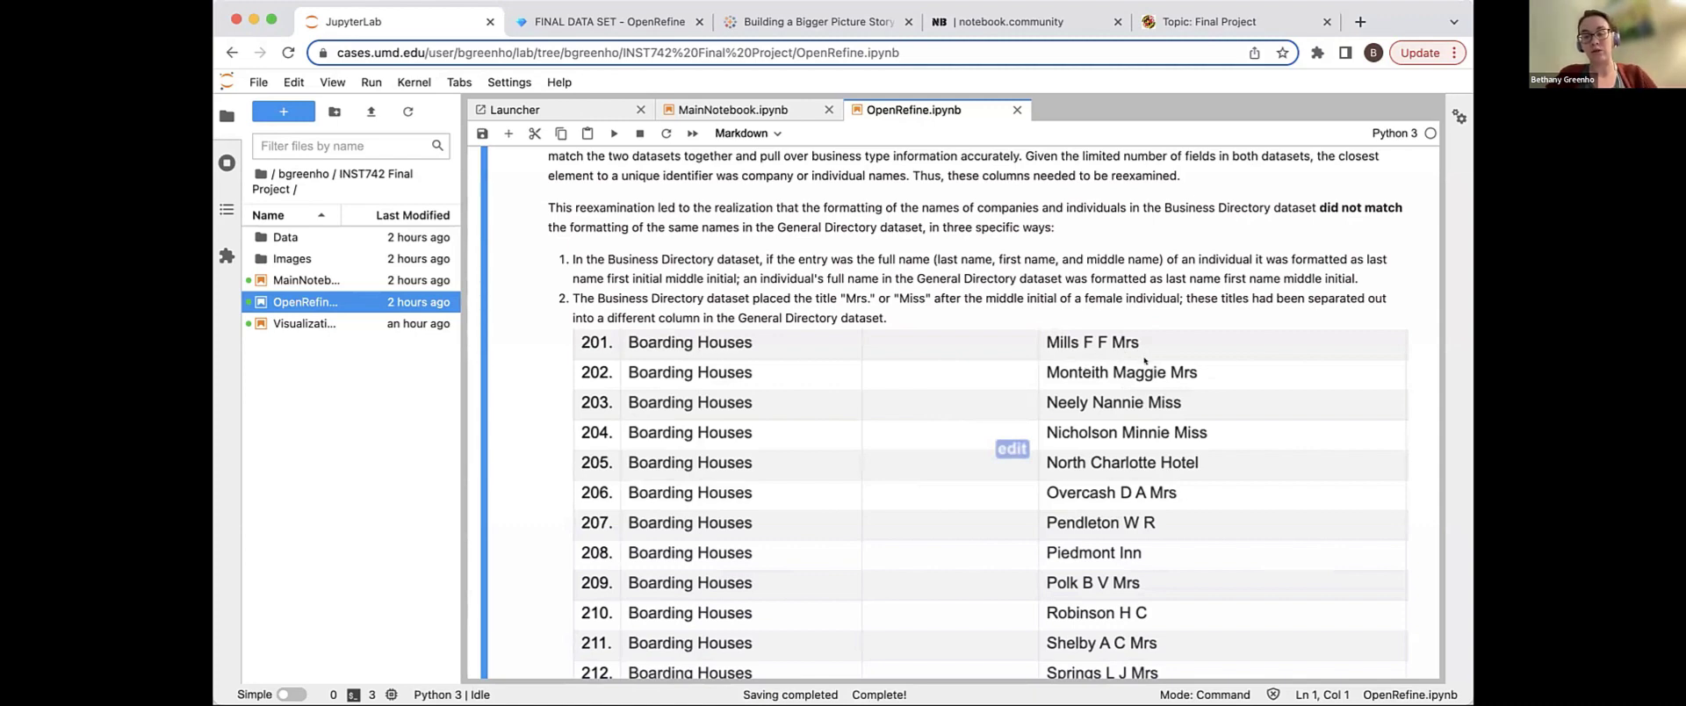
scroll(1143, 359, "down", 10)
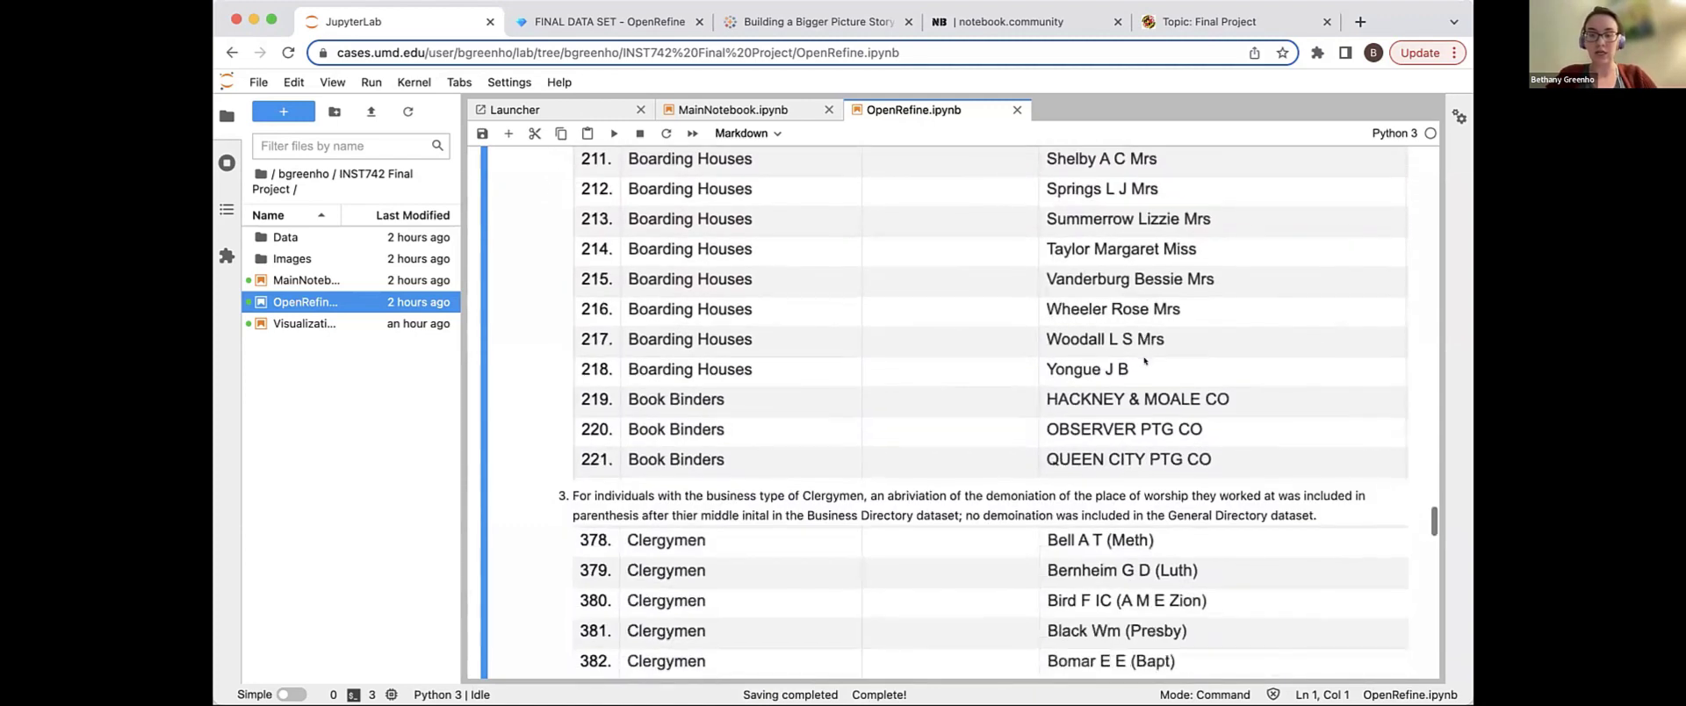
scroll(1144, 359, "down", 5)
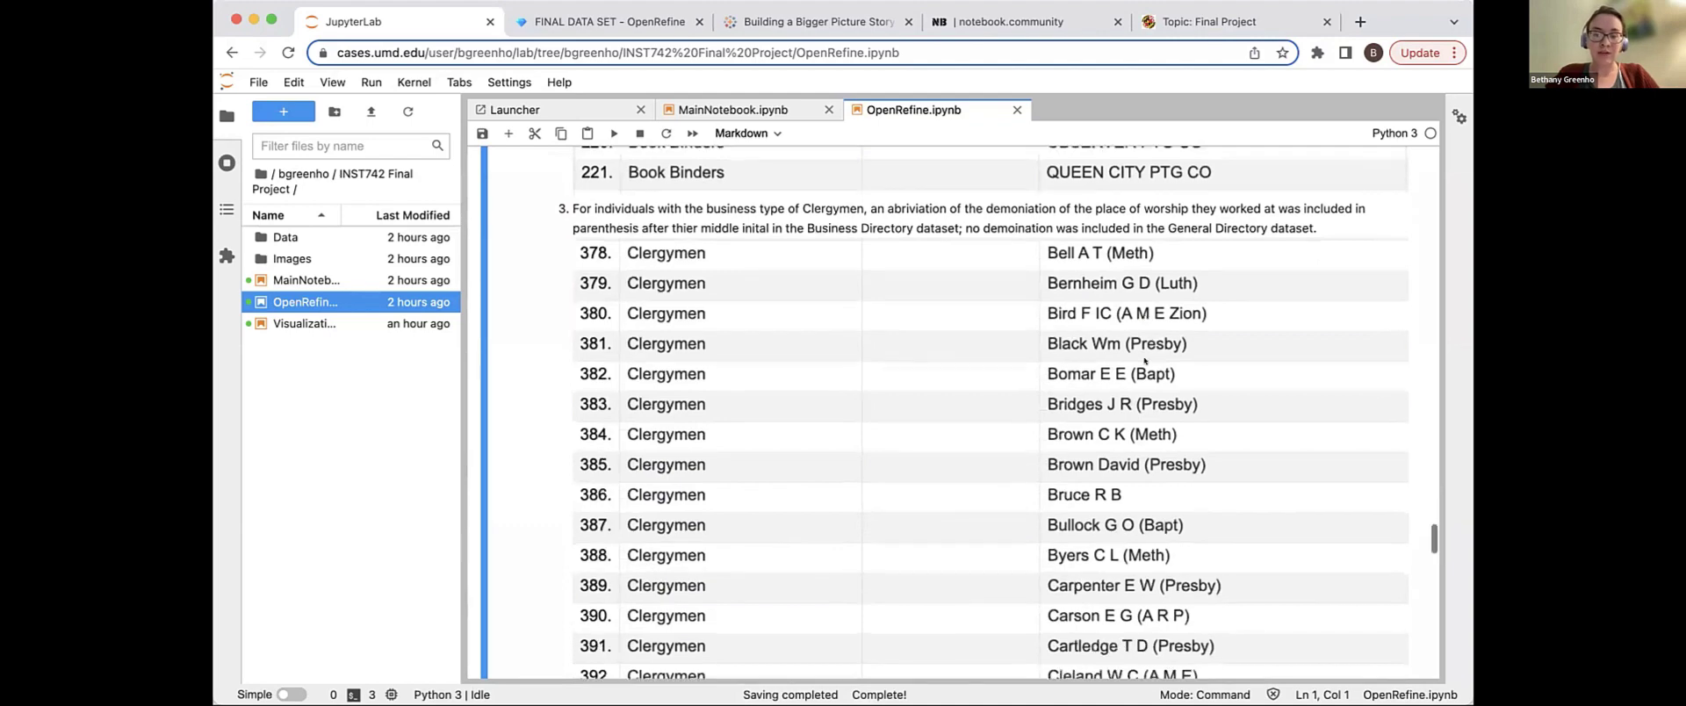
scroll(1144, 361, "up", 2)
scroll(1144, 360, "up", 2)
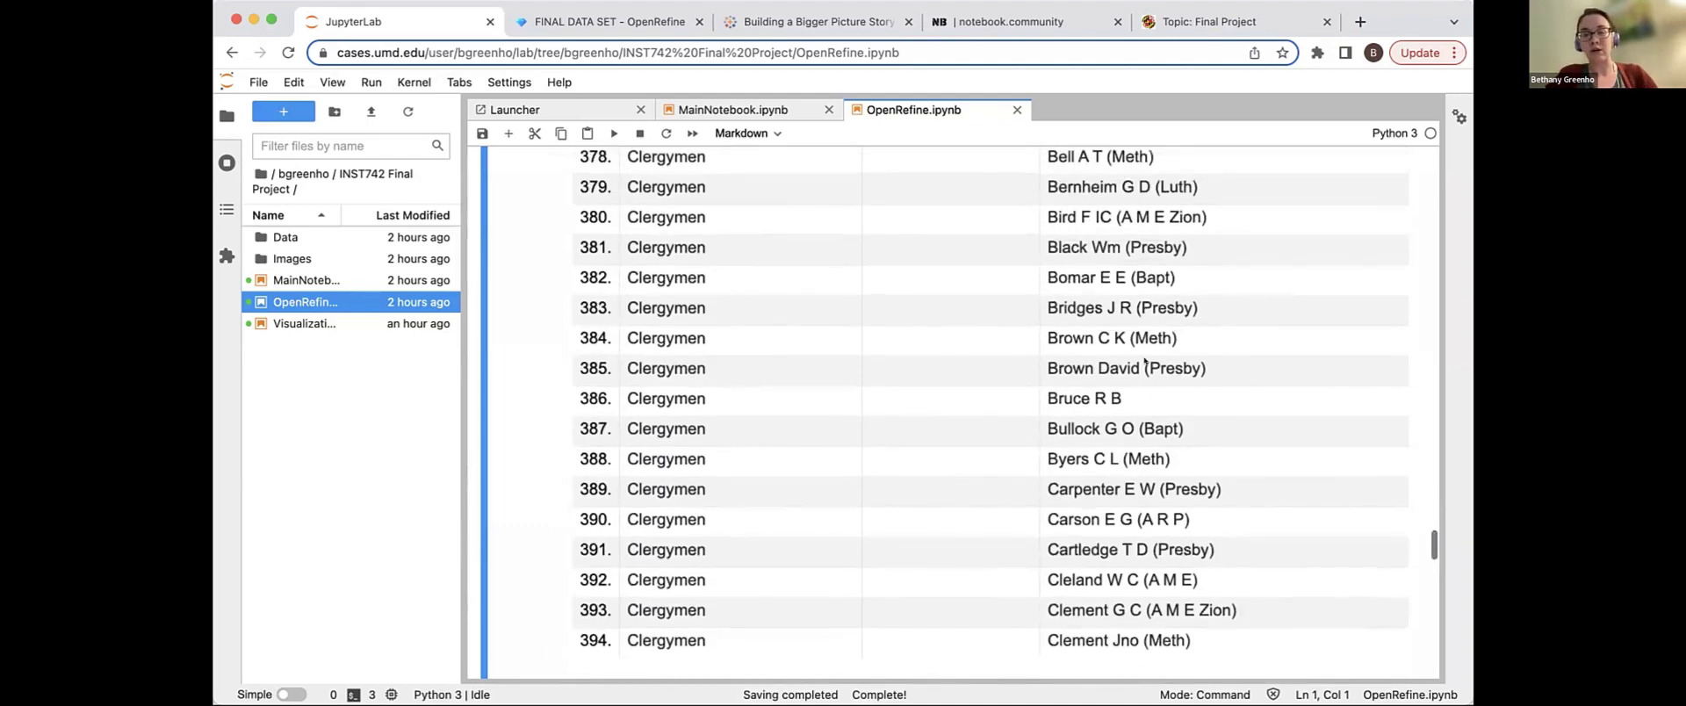
scroll(1144, 359, "down", 1)
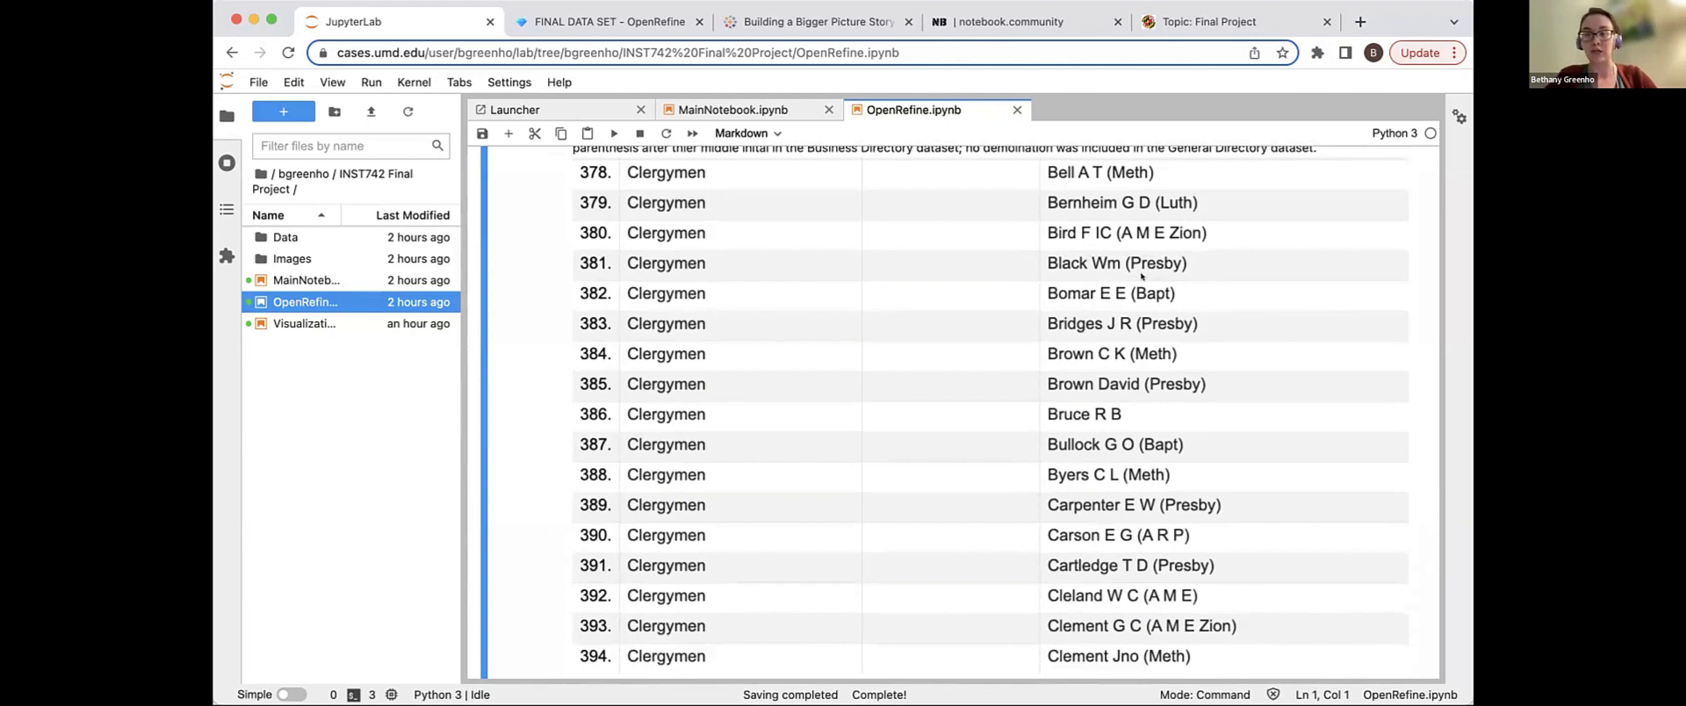
scroll(1142, 275, "down", 5)
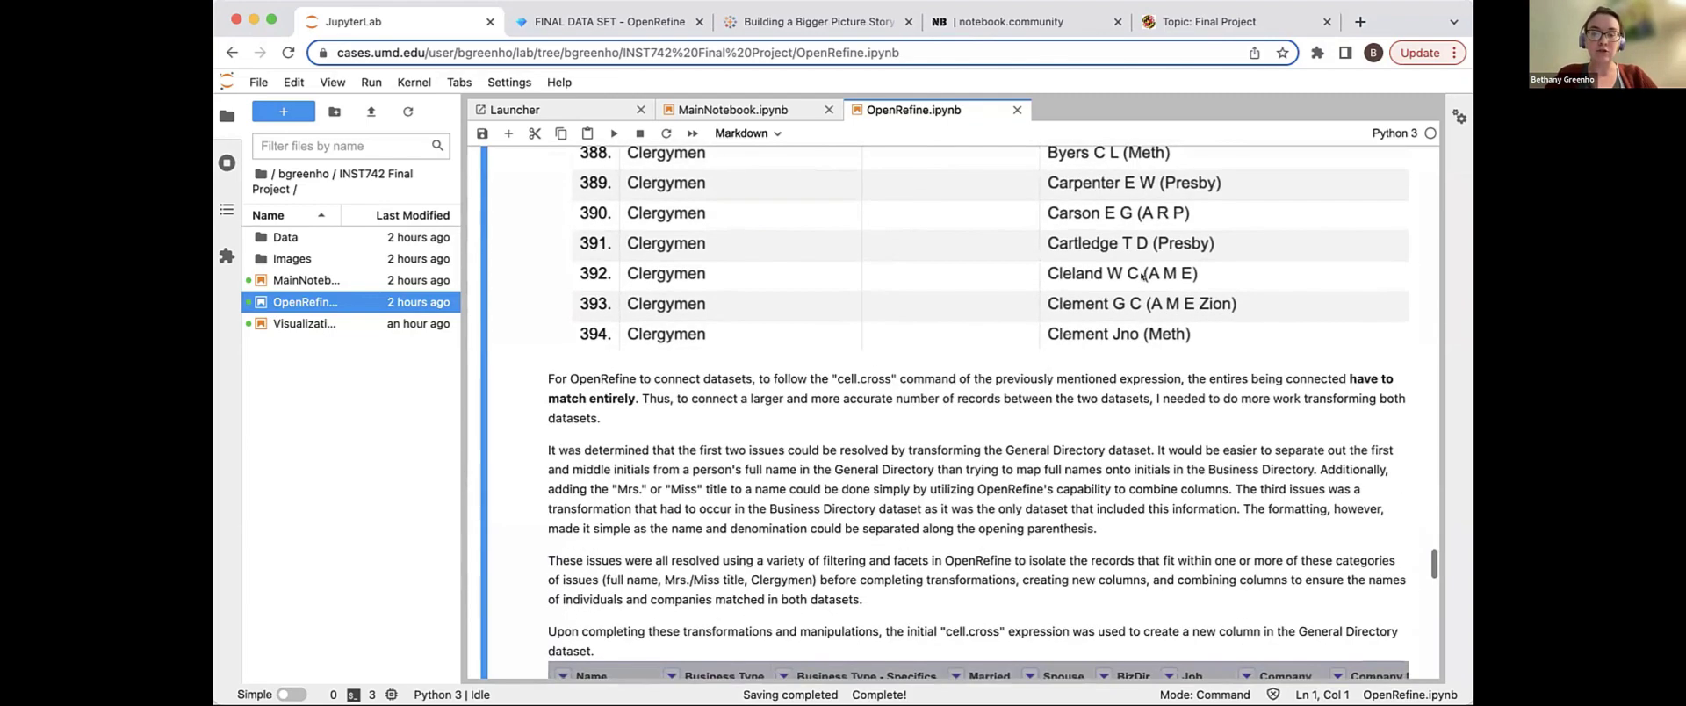
scroll(1142, 275, "down", 6)
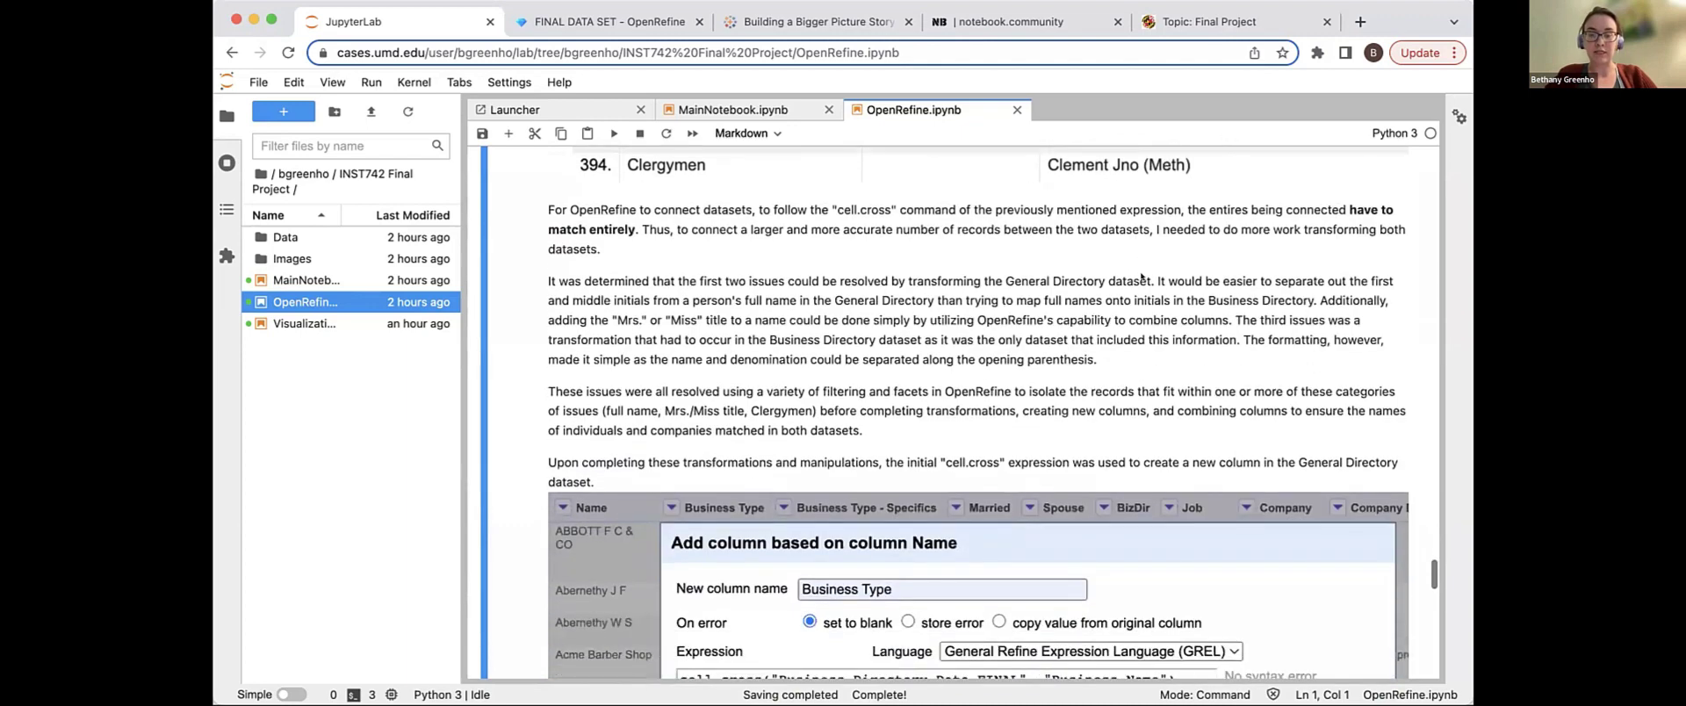
scroll(1142, 276, "down", 2)
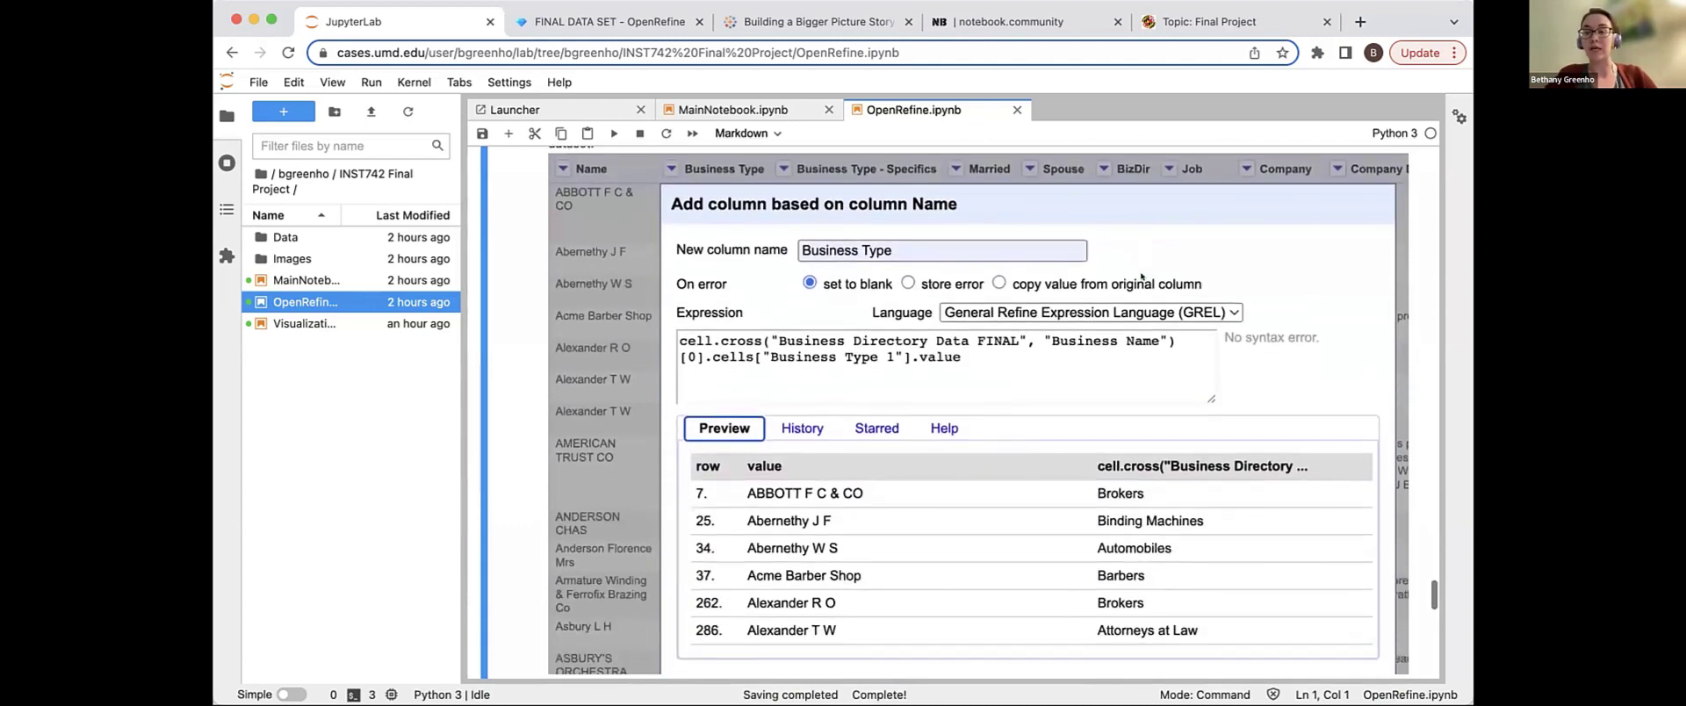
scroll(1141, 275, "down", 1)
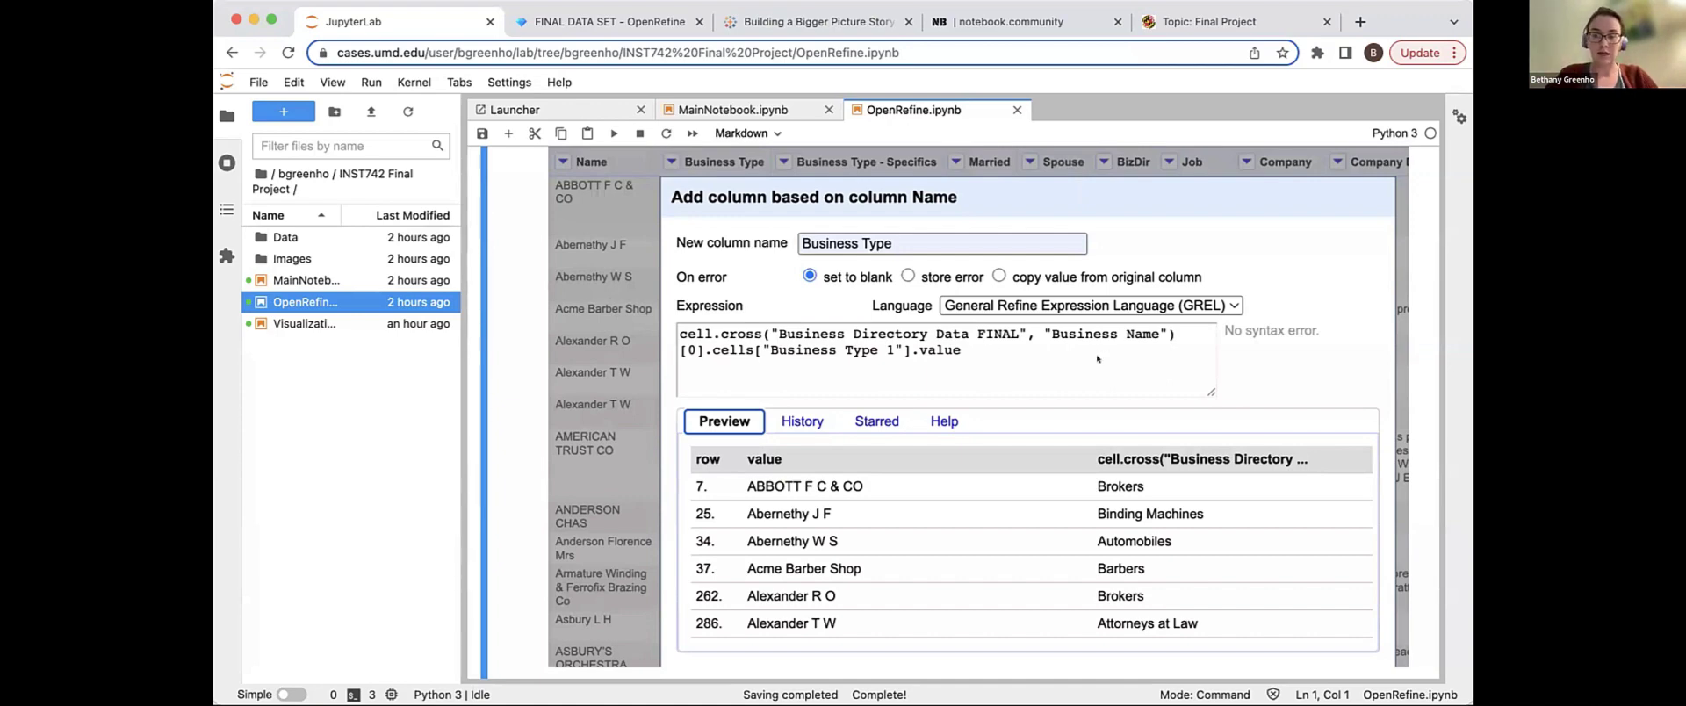
scroll(1085, 523, "down", 1)
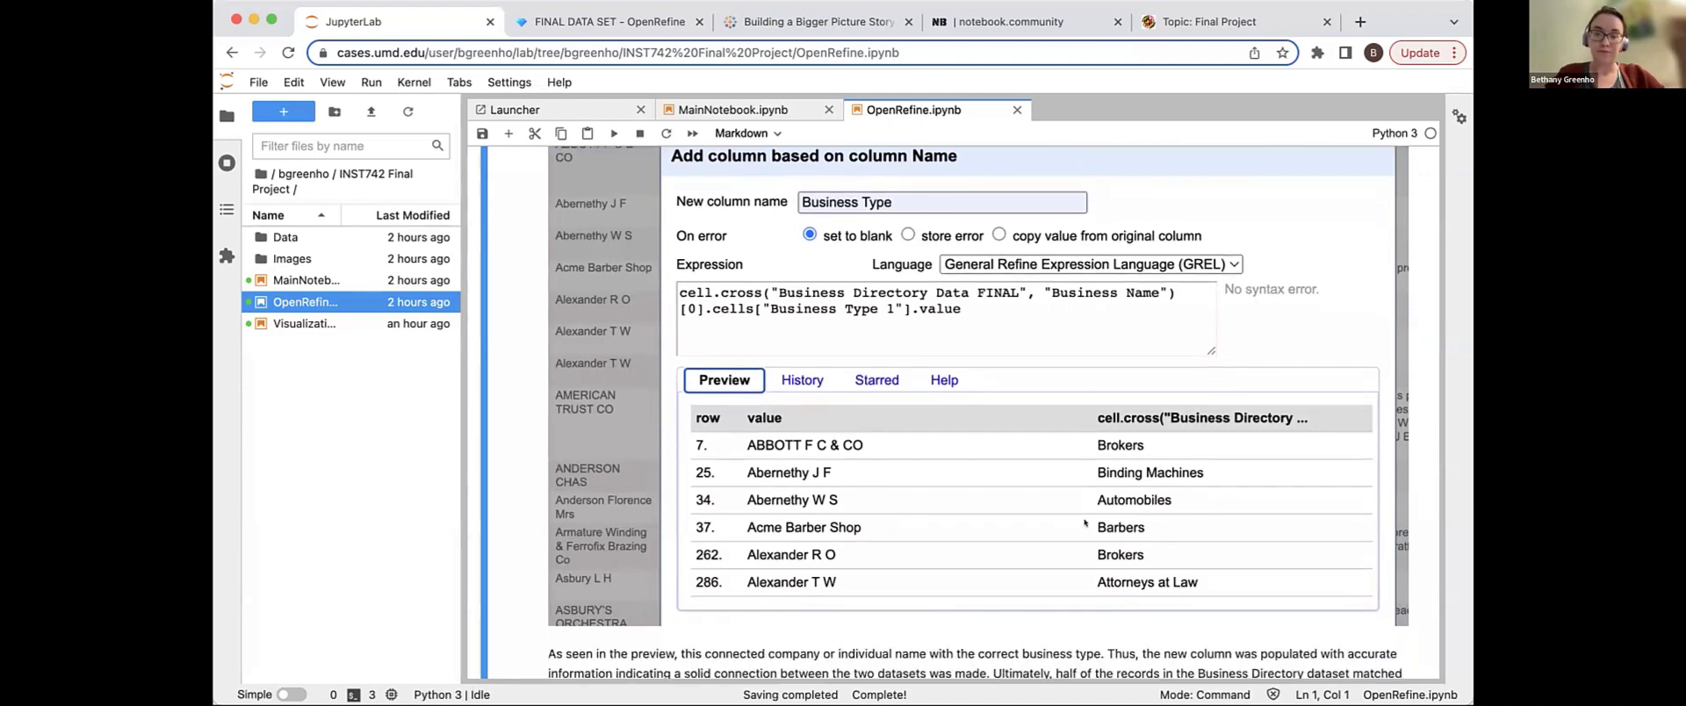
scroll(1084, 523, "down", 1)
scroll(1085, 523, "down", 1)
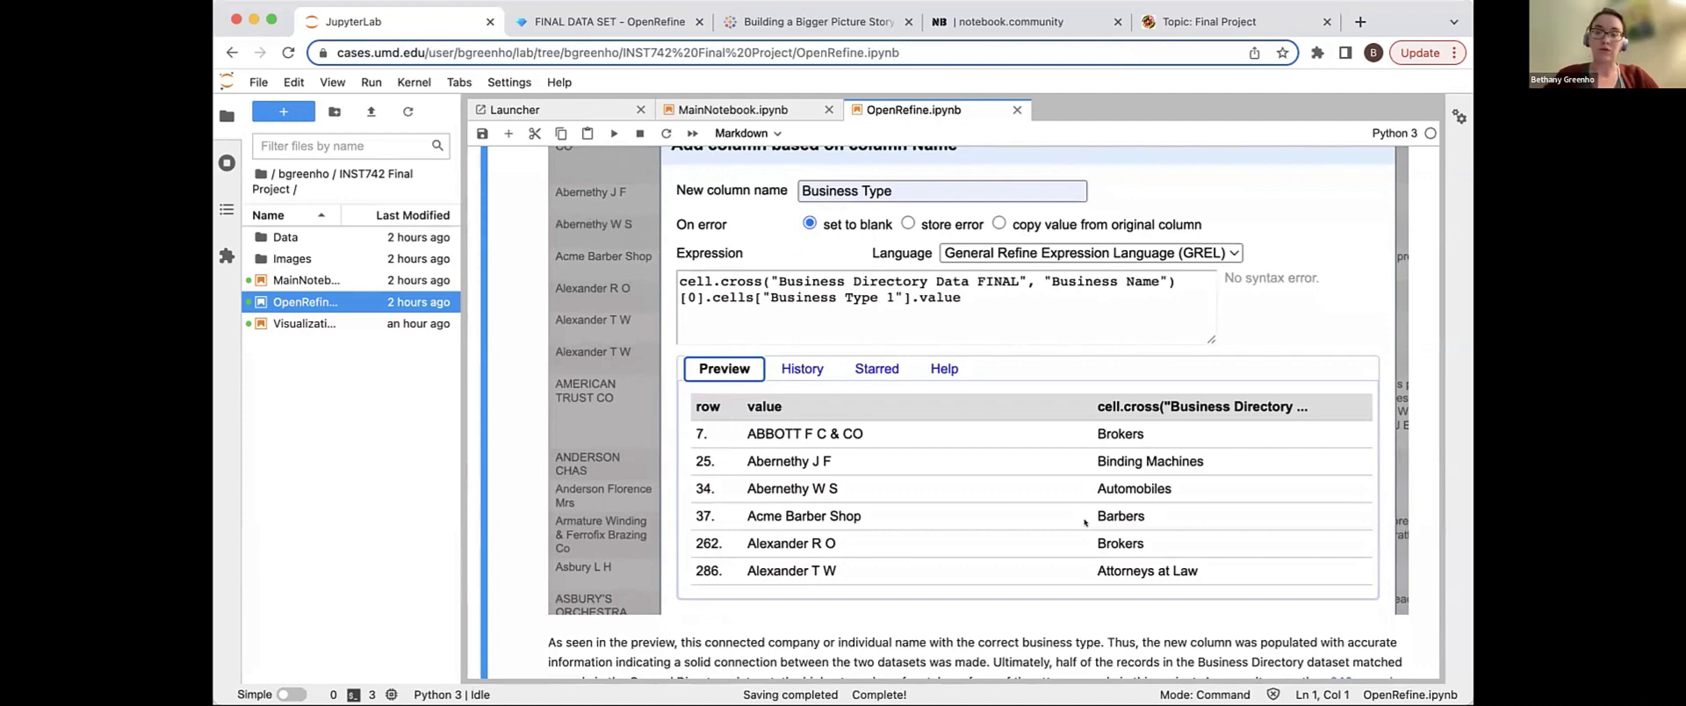
scroll(1084, 523, "down", 2)
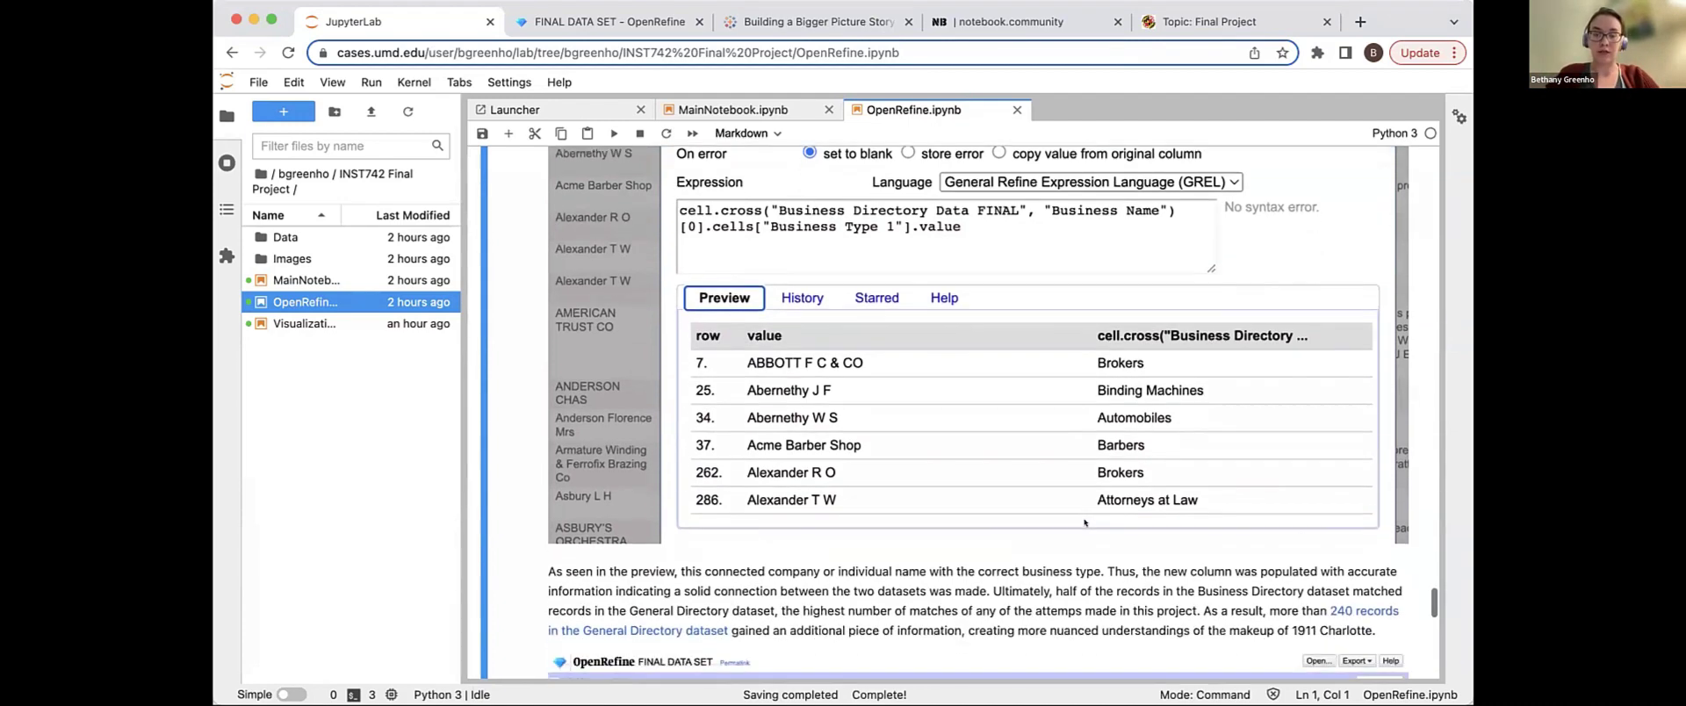
scroll(1085, 522, "down", 12)
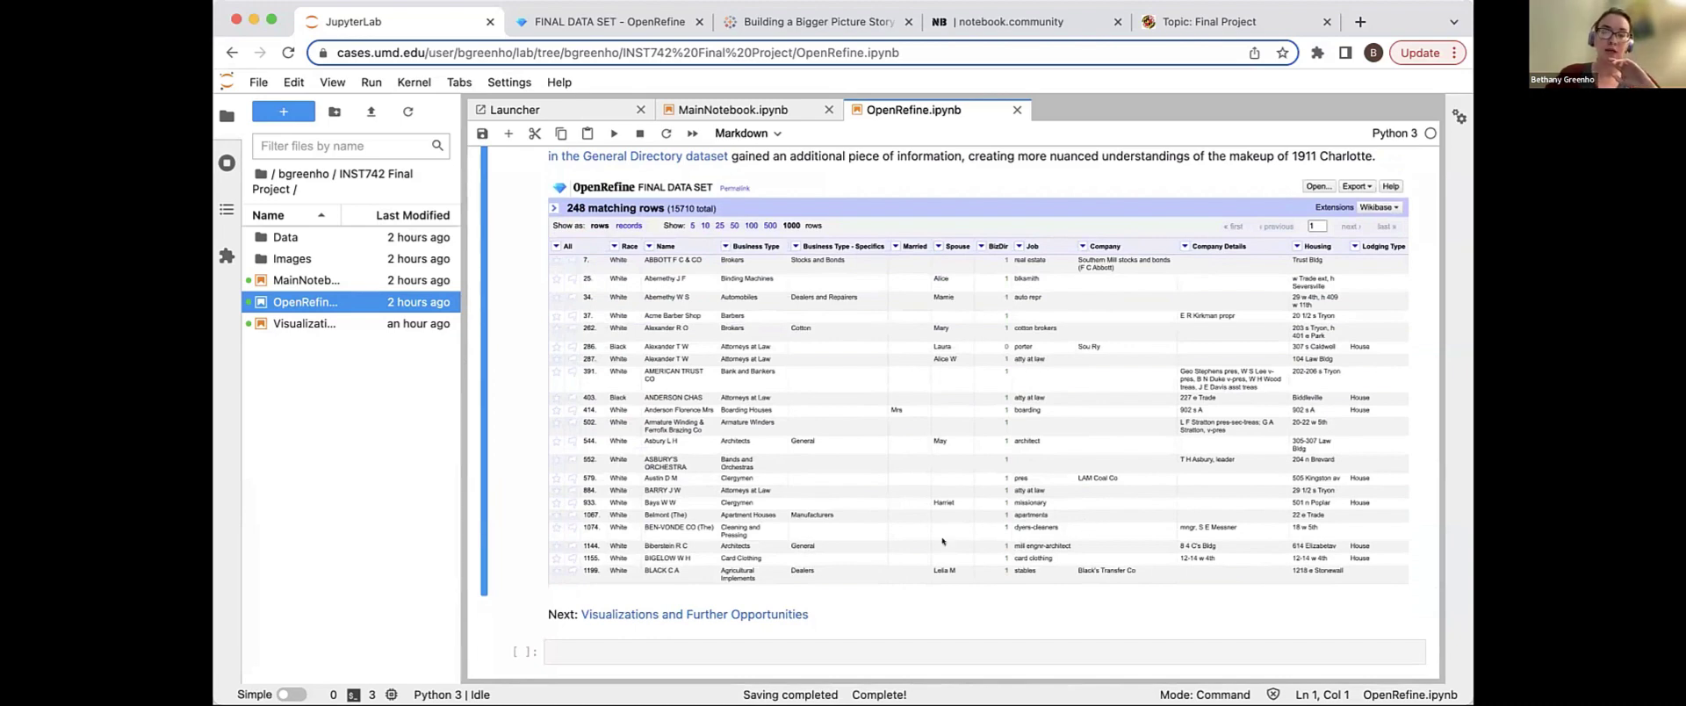
Step: Open Visualizations.ipynb and scroll to the Impacts research questions and the embedded Tableau story
left_click(786, 613)
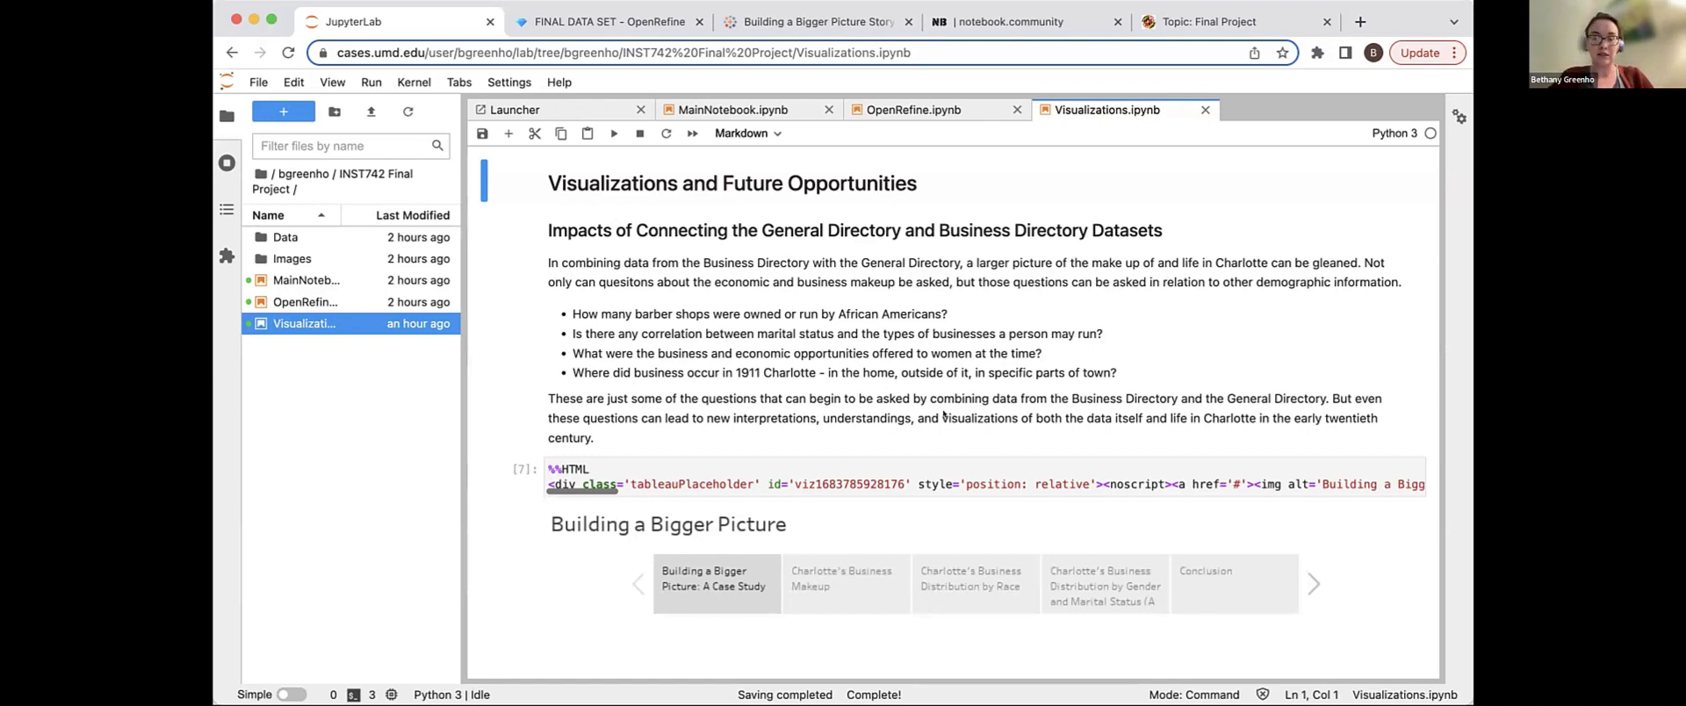
scroll(944, 417, "down", 3)
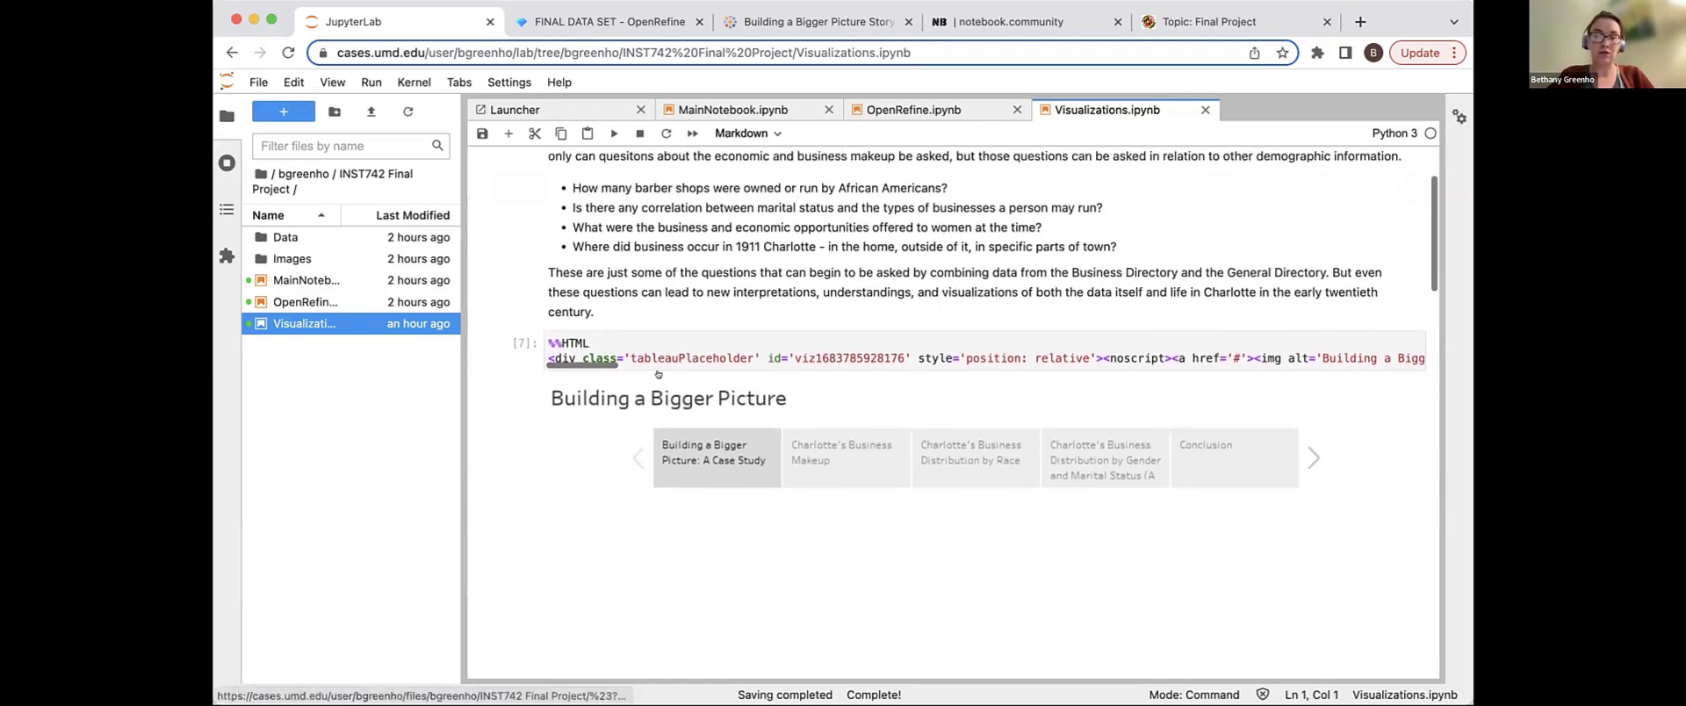
Step: Rerun the %%HTML embed cell to reload the Building a Bigger Picture Tableau story
left_click(590, 343)
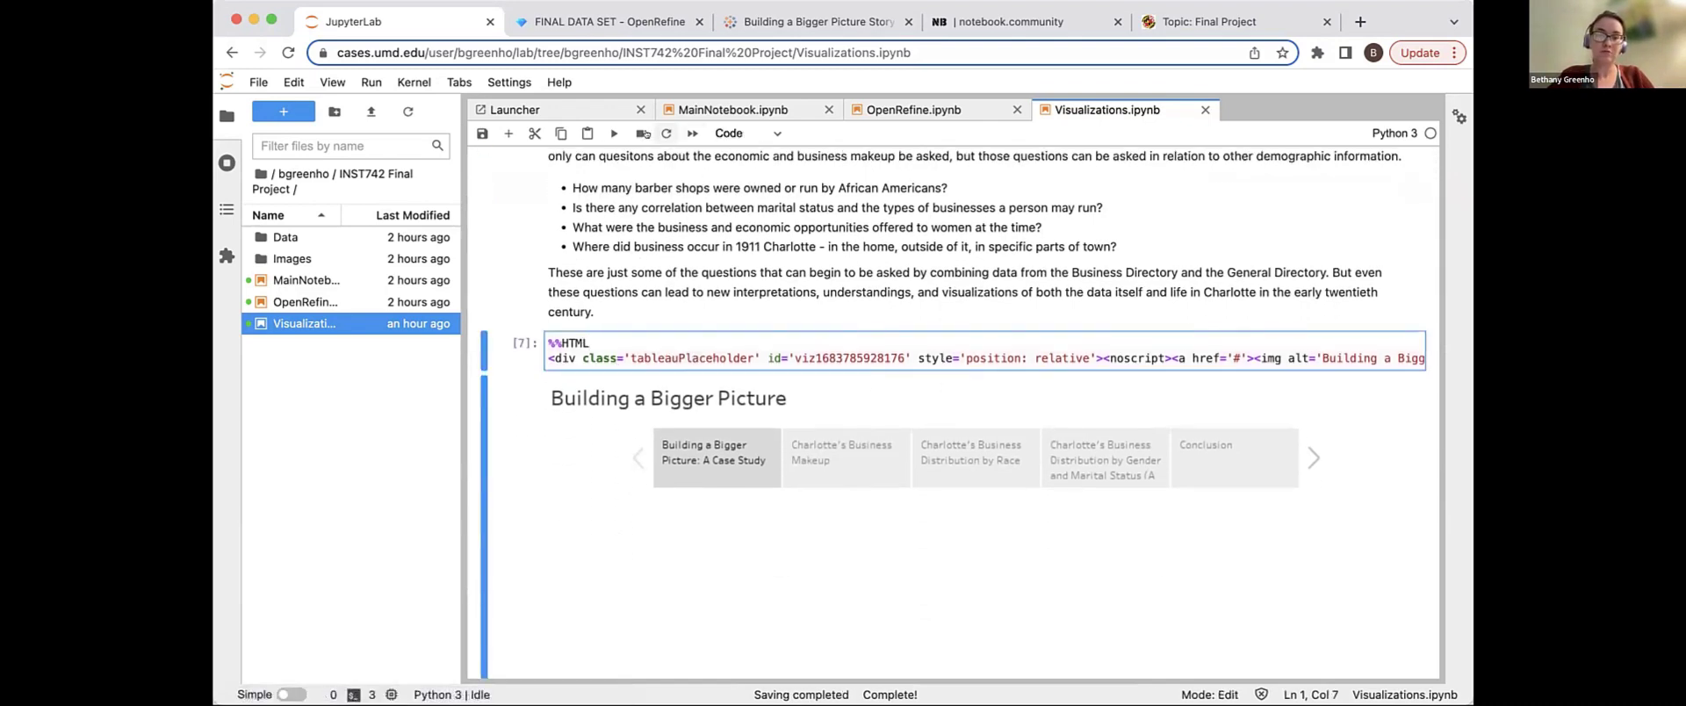
left_click(614, 133)
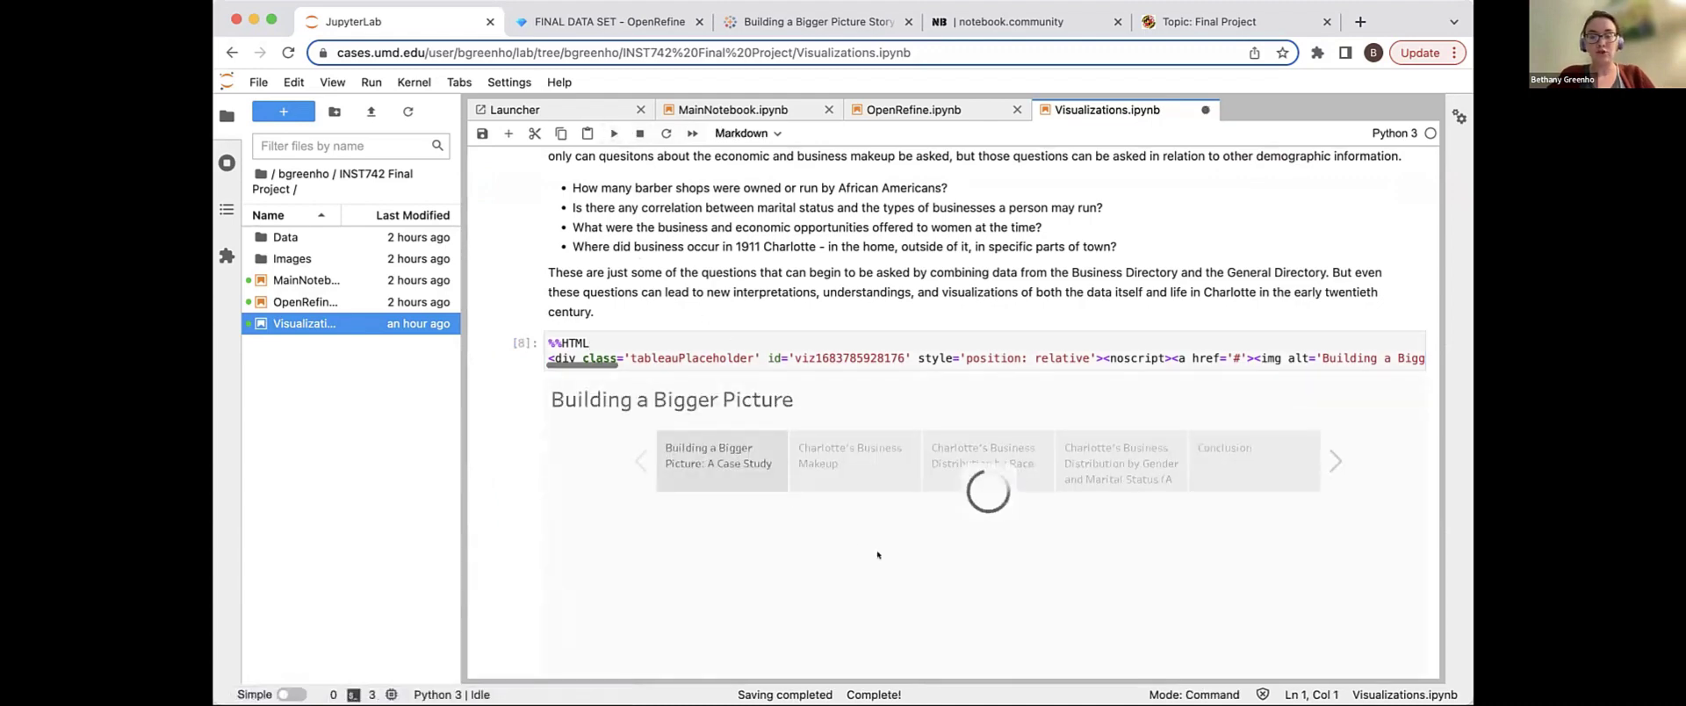
scroll(877, 555, "down", 4)
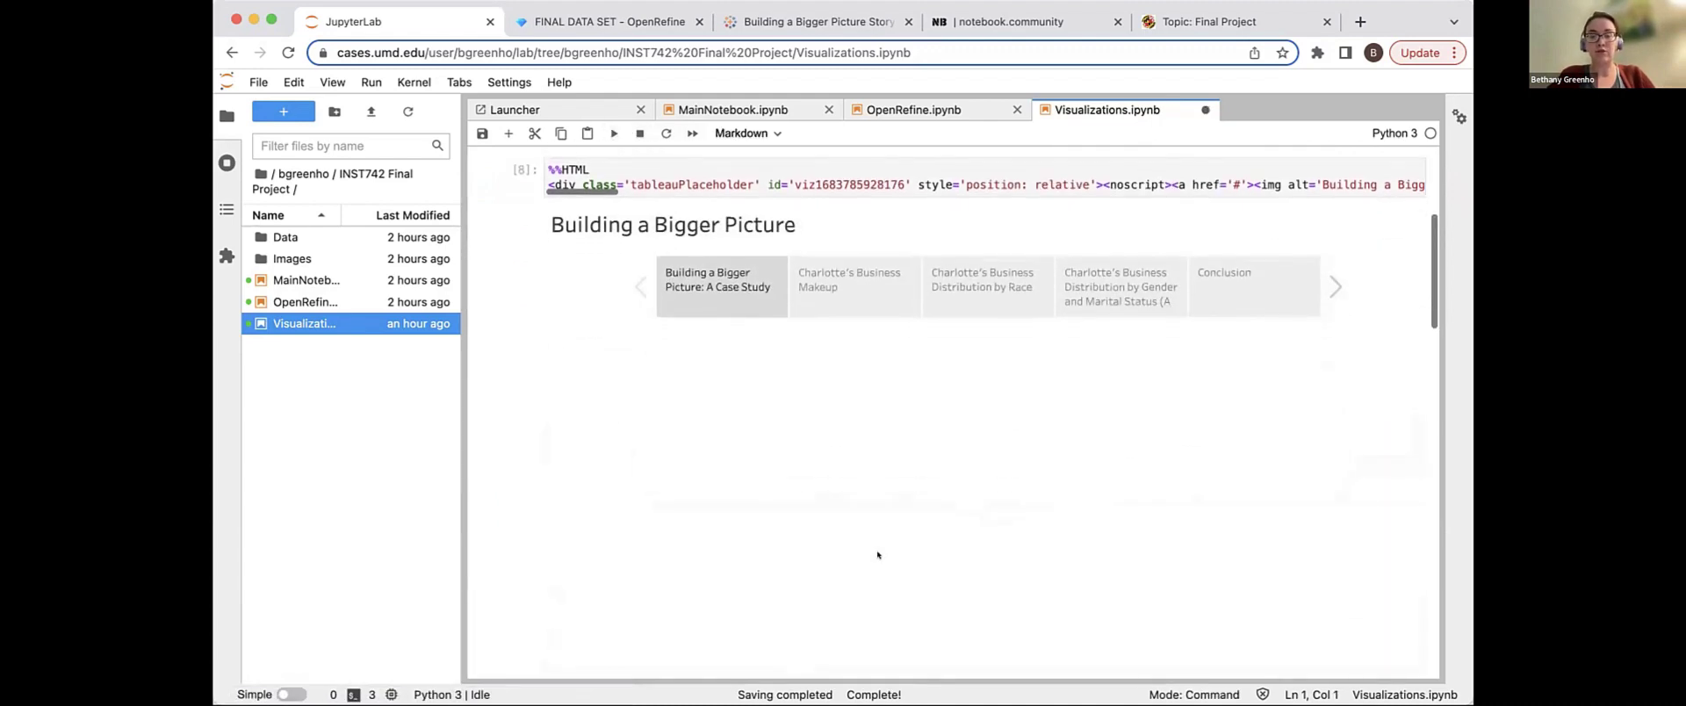
Step: Switch the Tableau story to the Charlotte's Business Makeup point and look over the chart
left_click(874, 284)
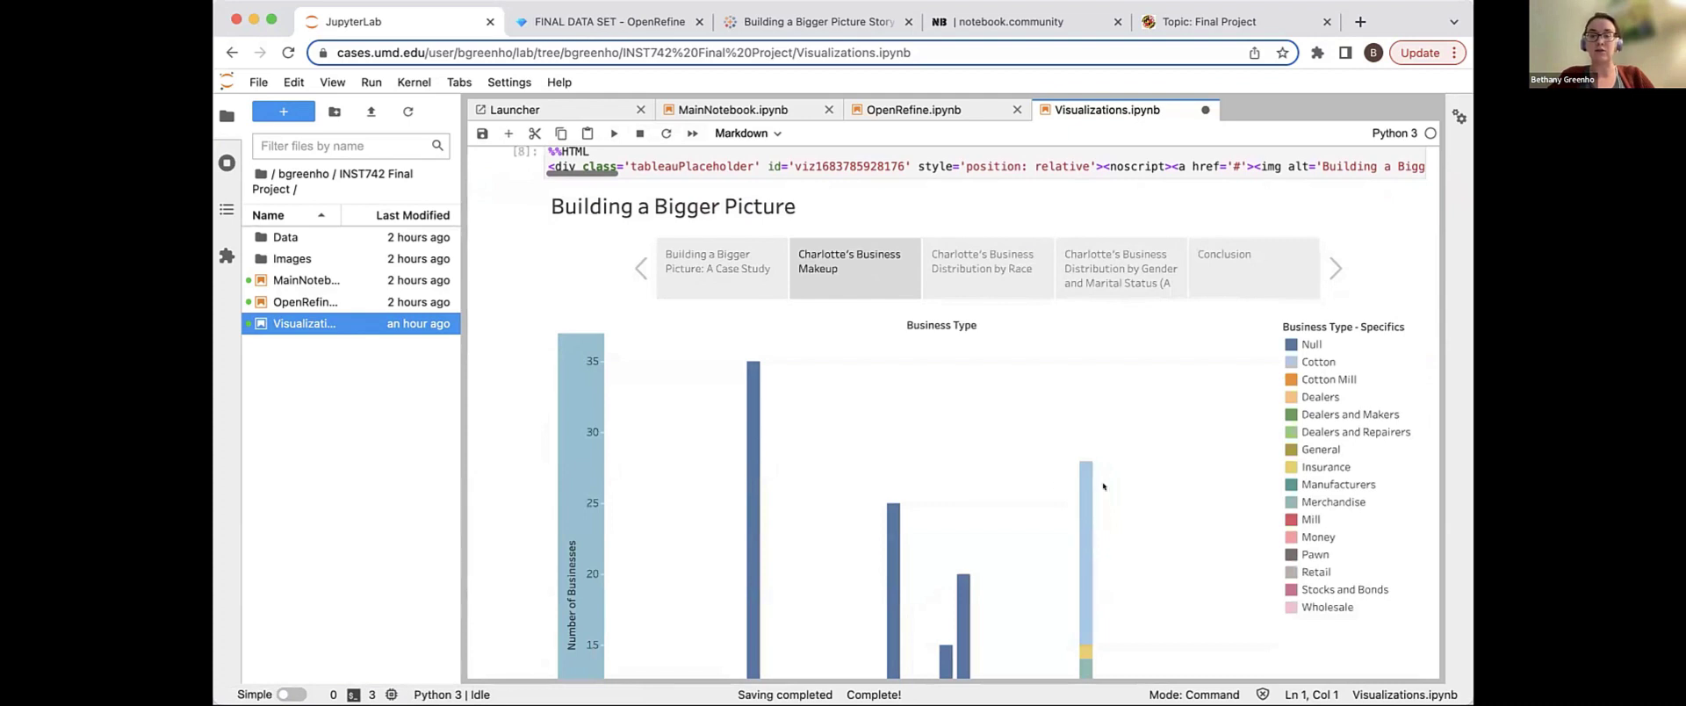
scroll(1100, 485, "down", 5)
scroll(1103, 485, "down", 2)
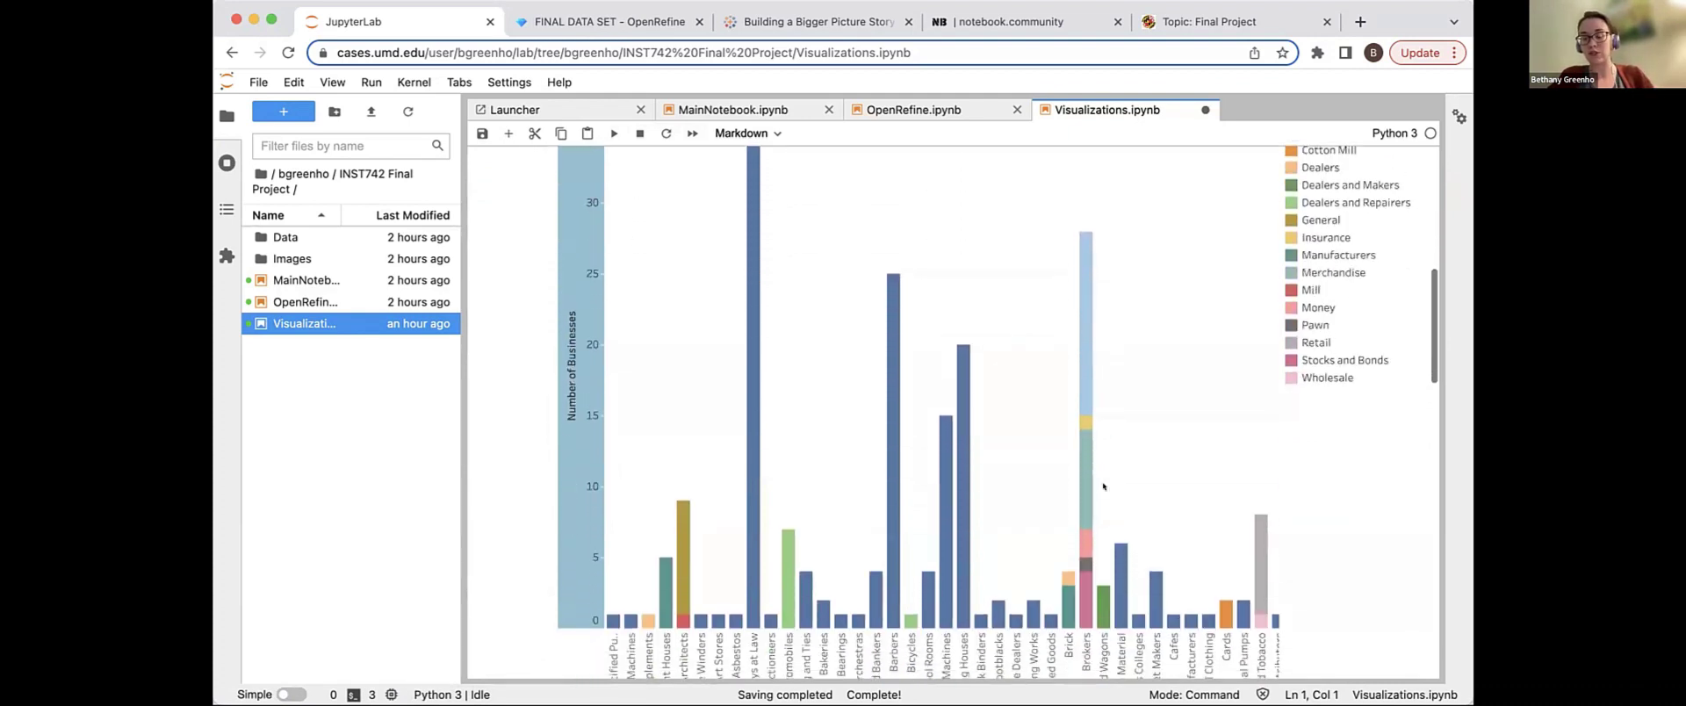
scroll(1104, 486, "right", 3)
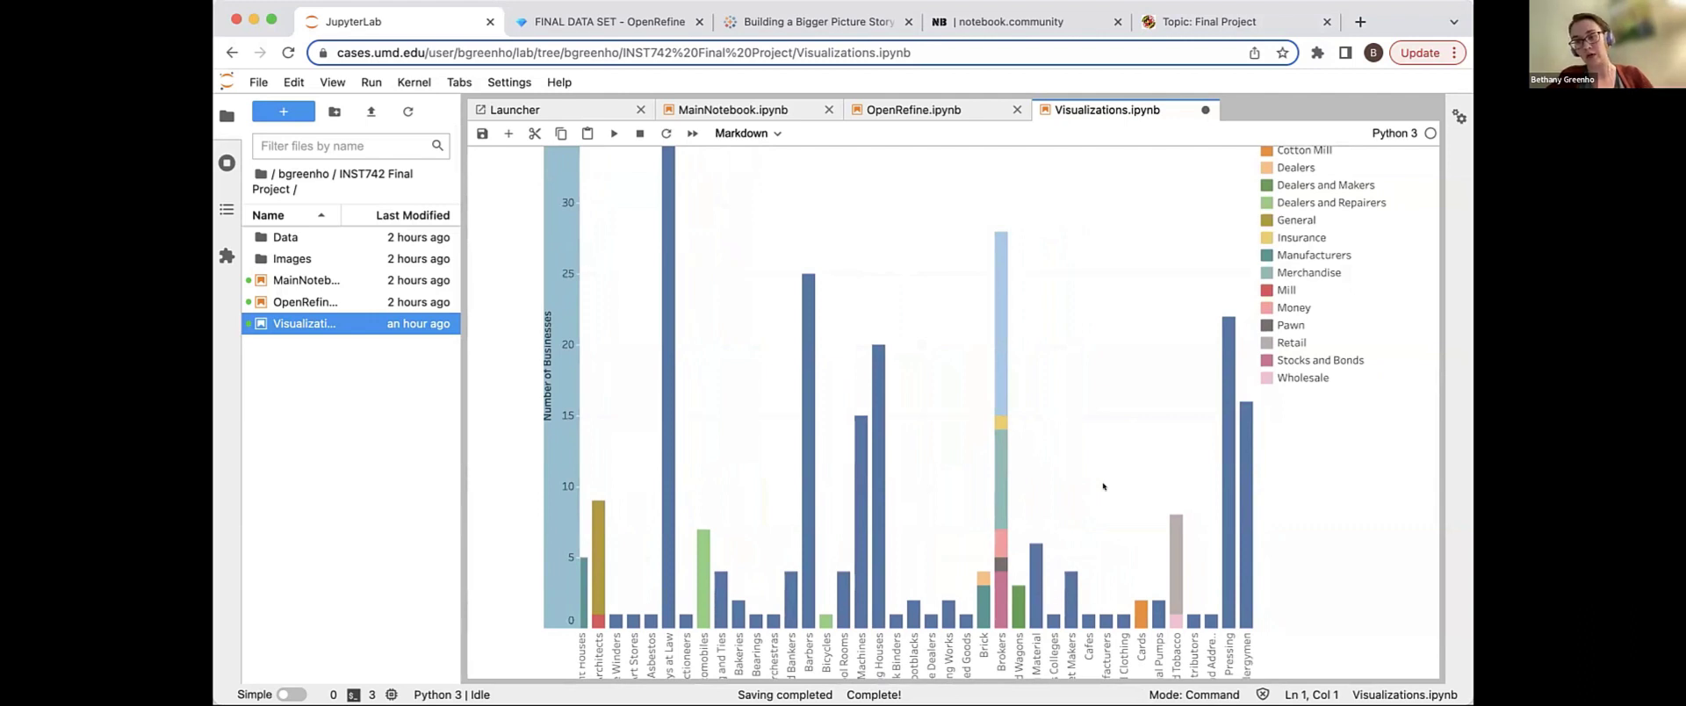
scroll(1103, 485, "up", 5)
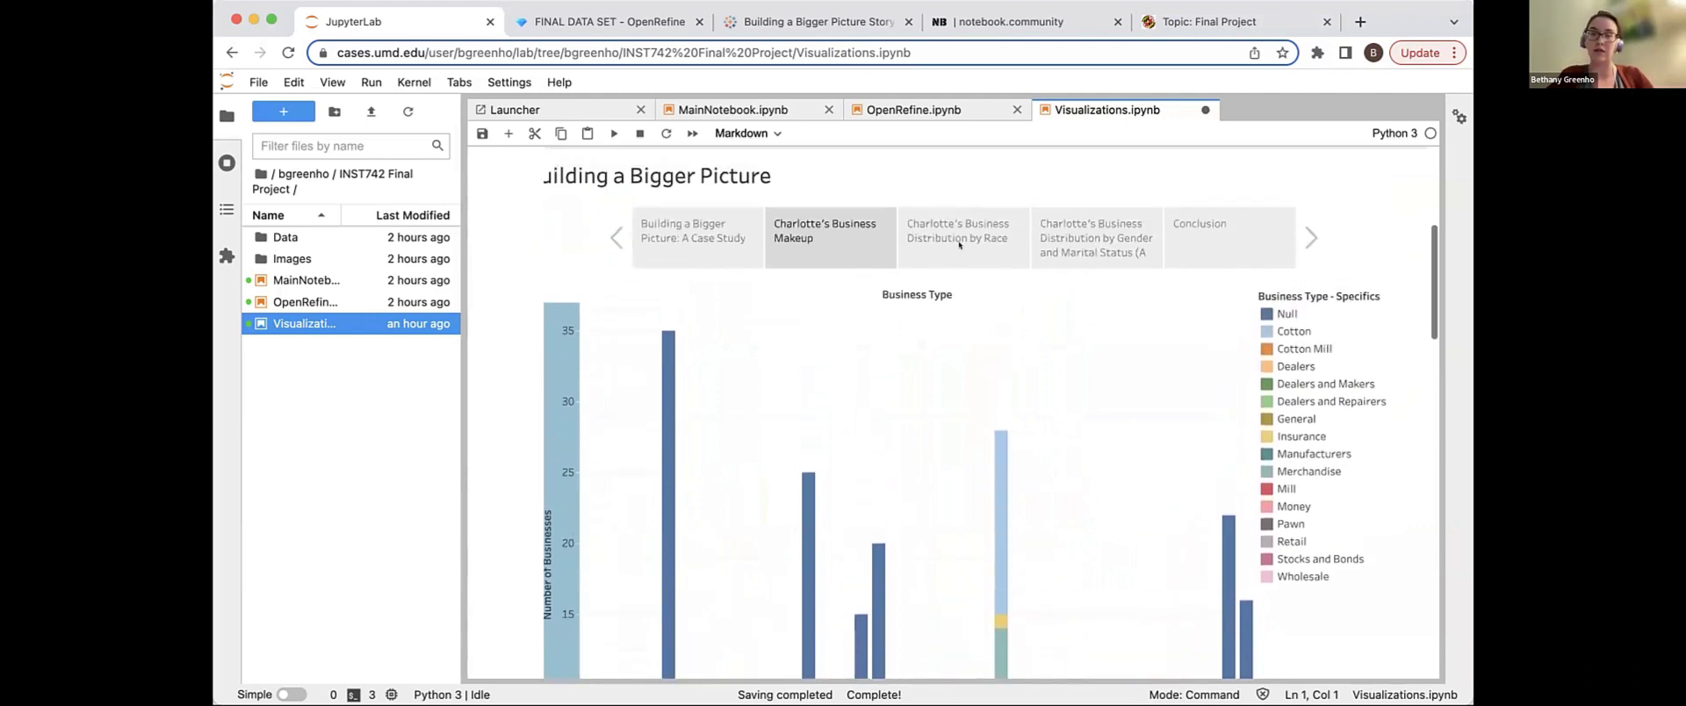
Step: Show Charlotte's Business Distribution by Race, with bars stacked Black and White
left_click(960, 245)
scroll(1087, 468, "down", 4)
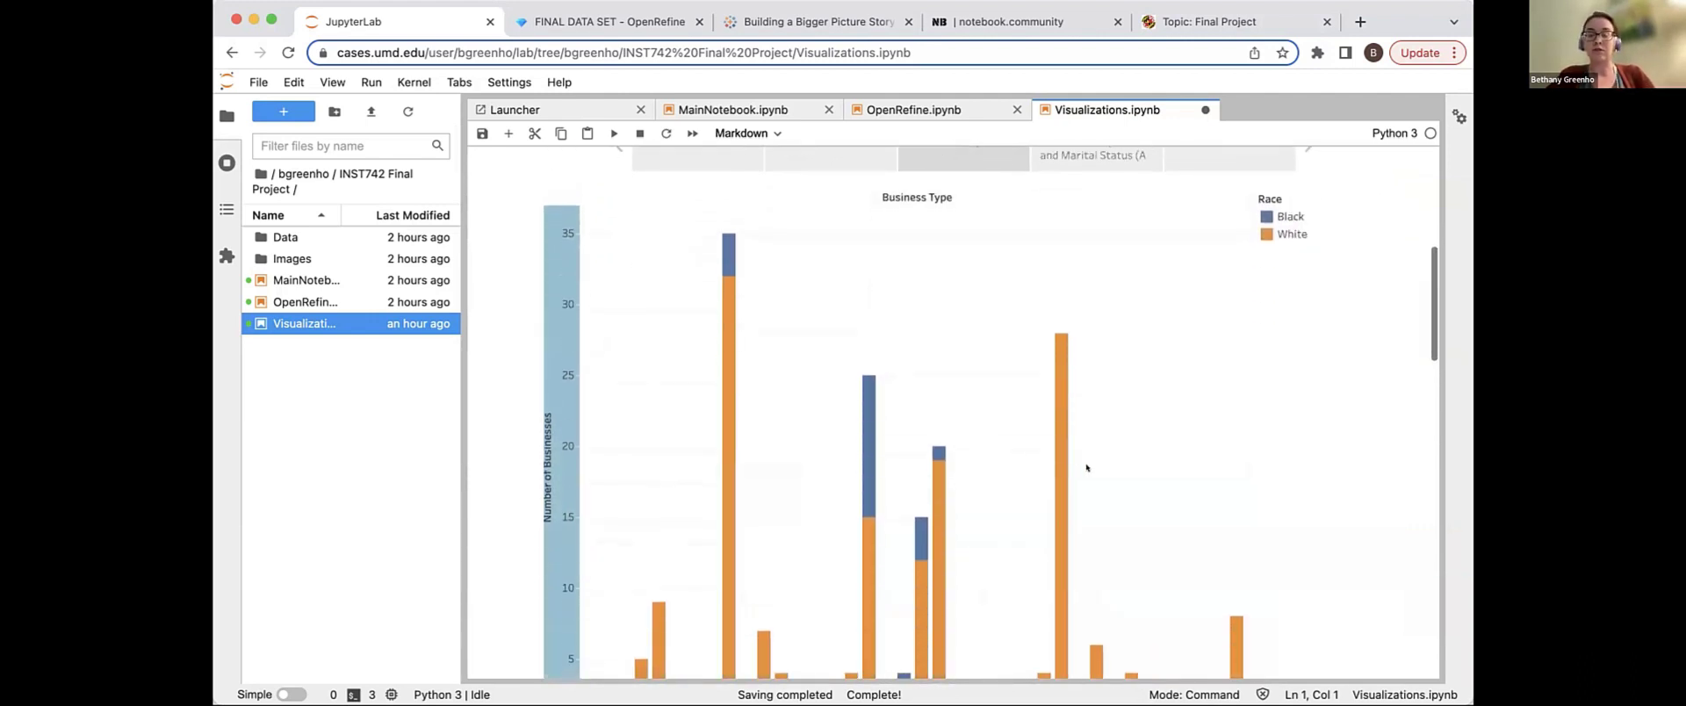
scroll(1086, 468, "down", 1)
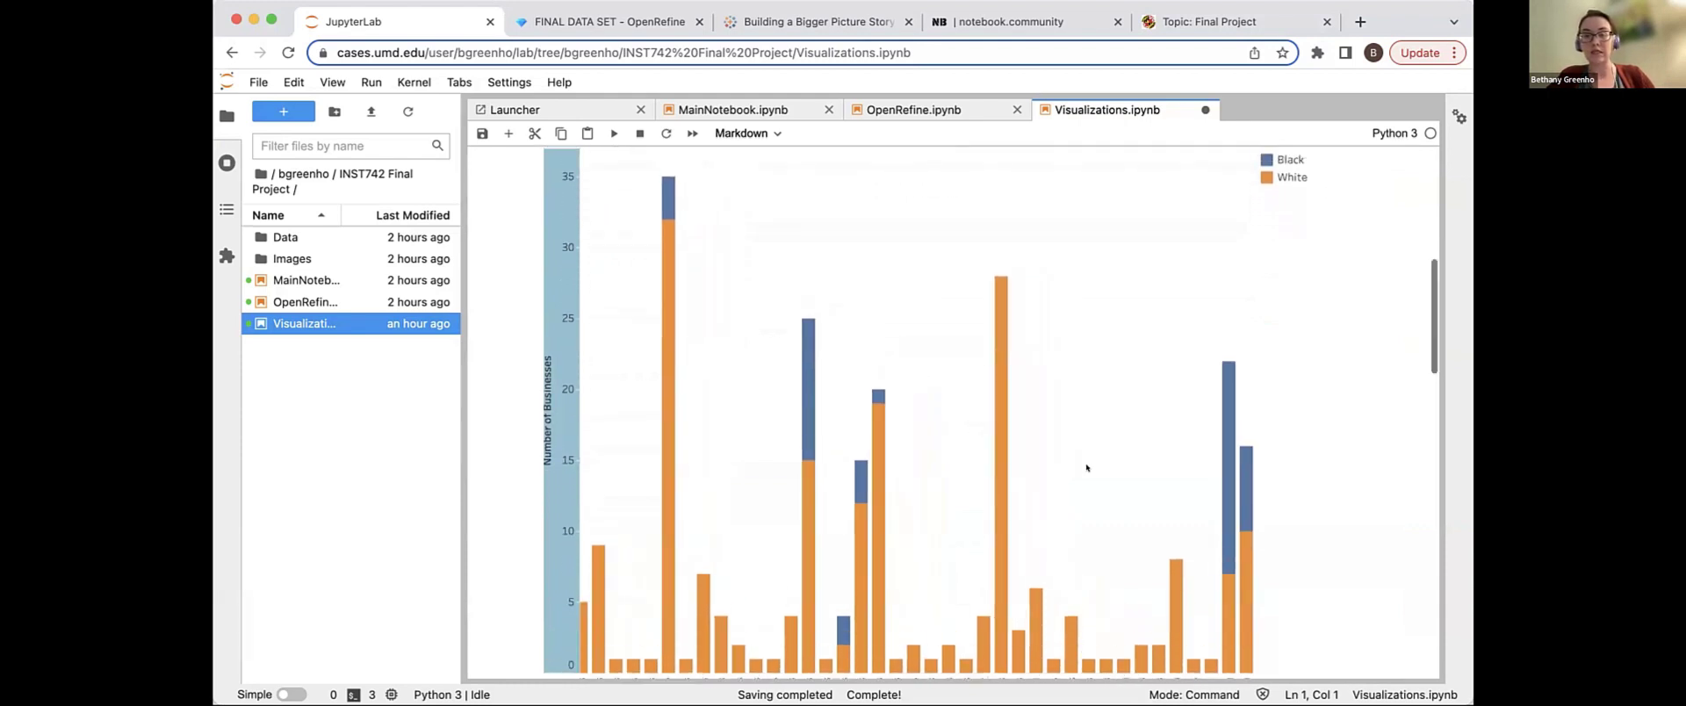
scroll(1087, 389, "up", 7)
Step: Show the Boarding Houses Miss/Mrs pie chart, then scroll down to the Future Opportunities section
left_click(1089, 360)
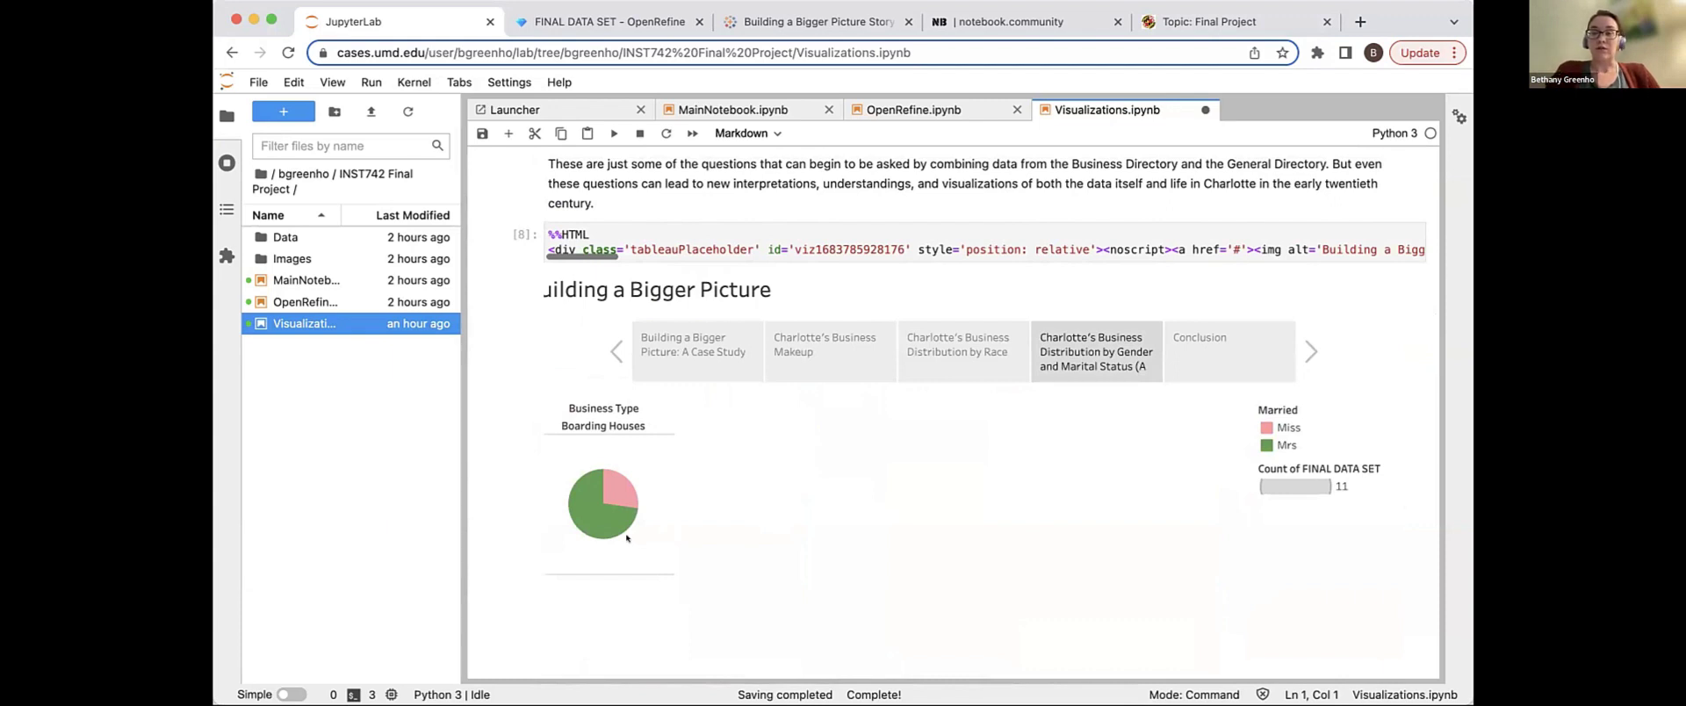
mouse_move(605, 519)
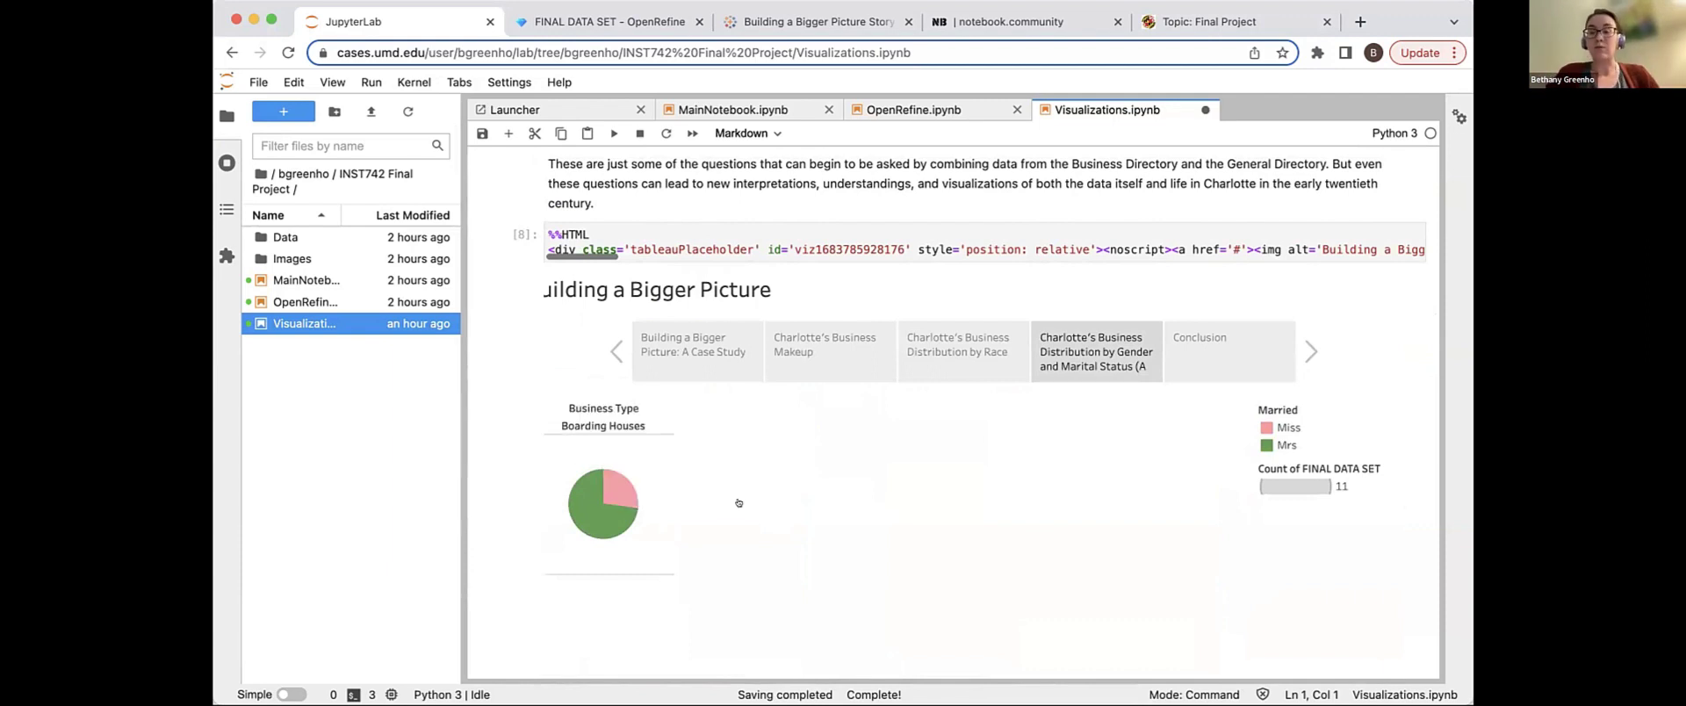
scroll(739, 503, "down", 4)
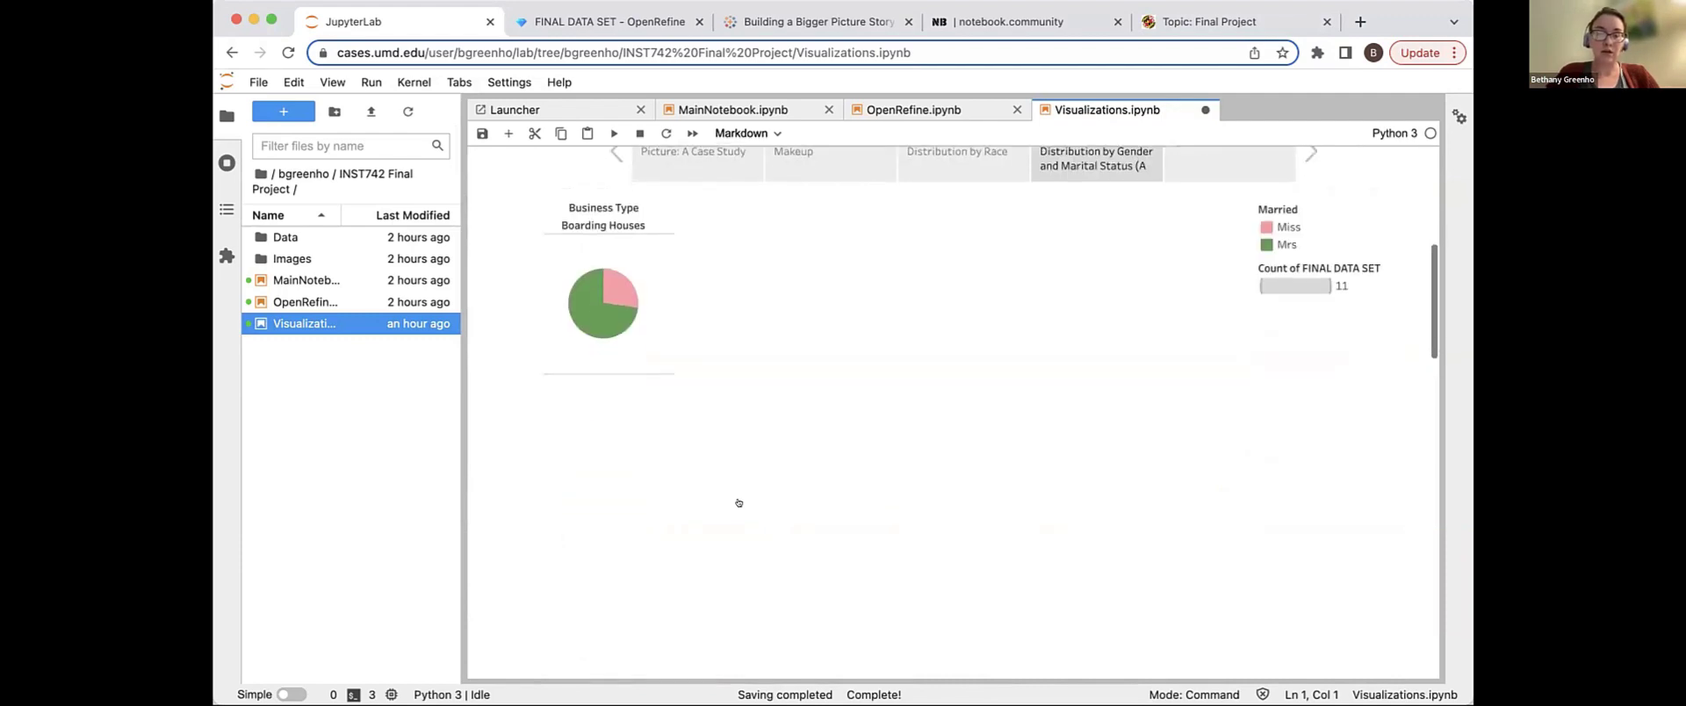
scroll(738, 502, "up", 3)
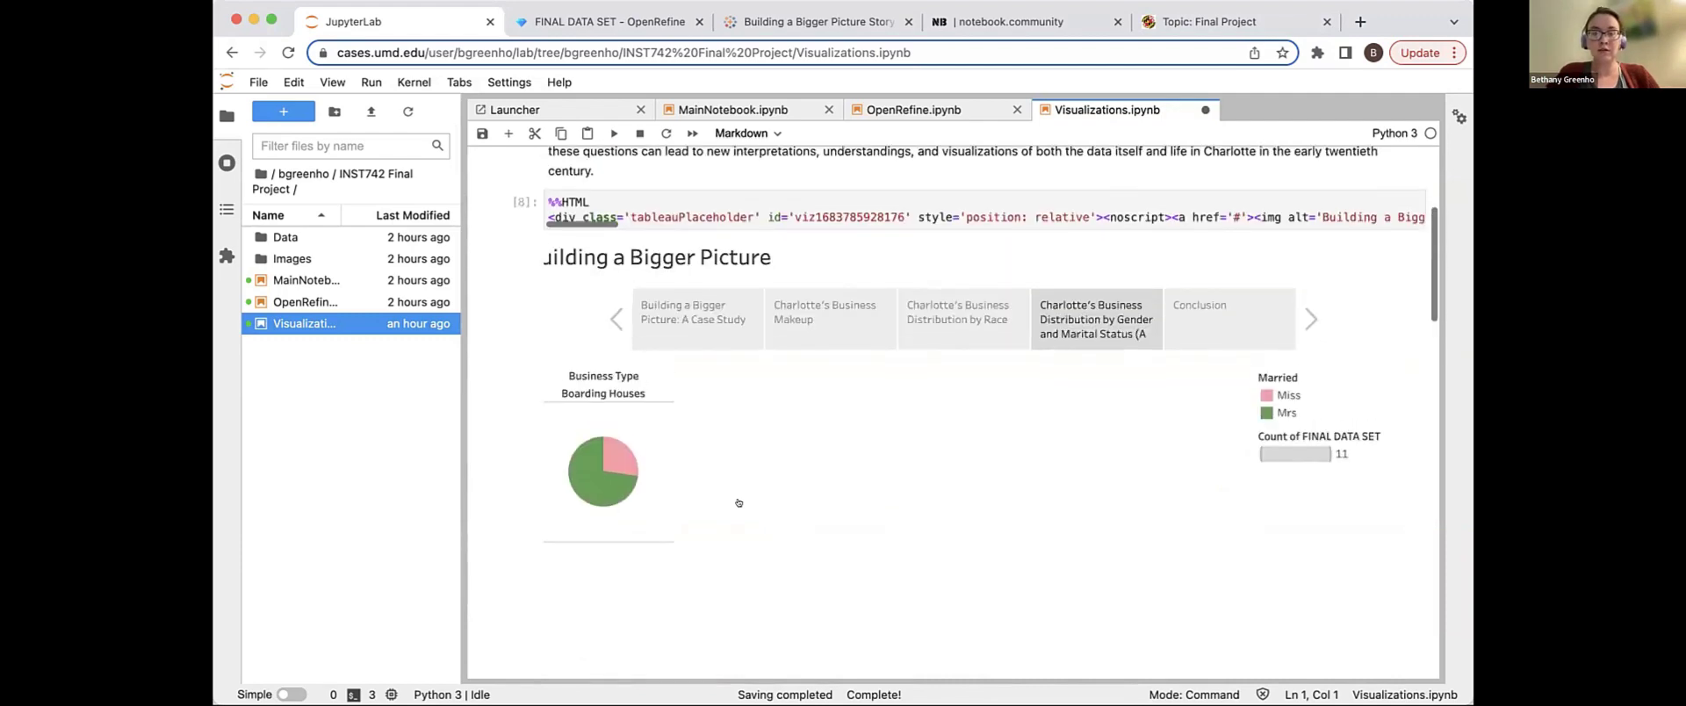
scroll(739, 502, "up", 3)
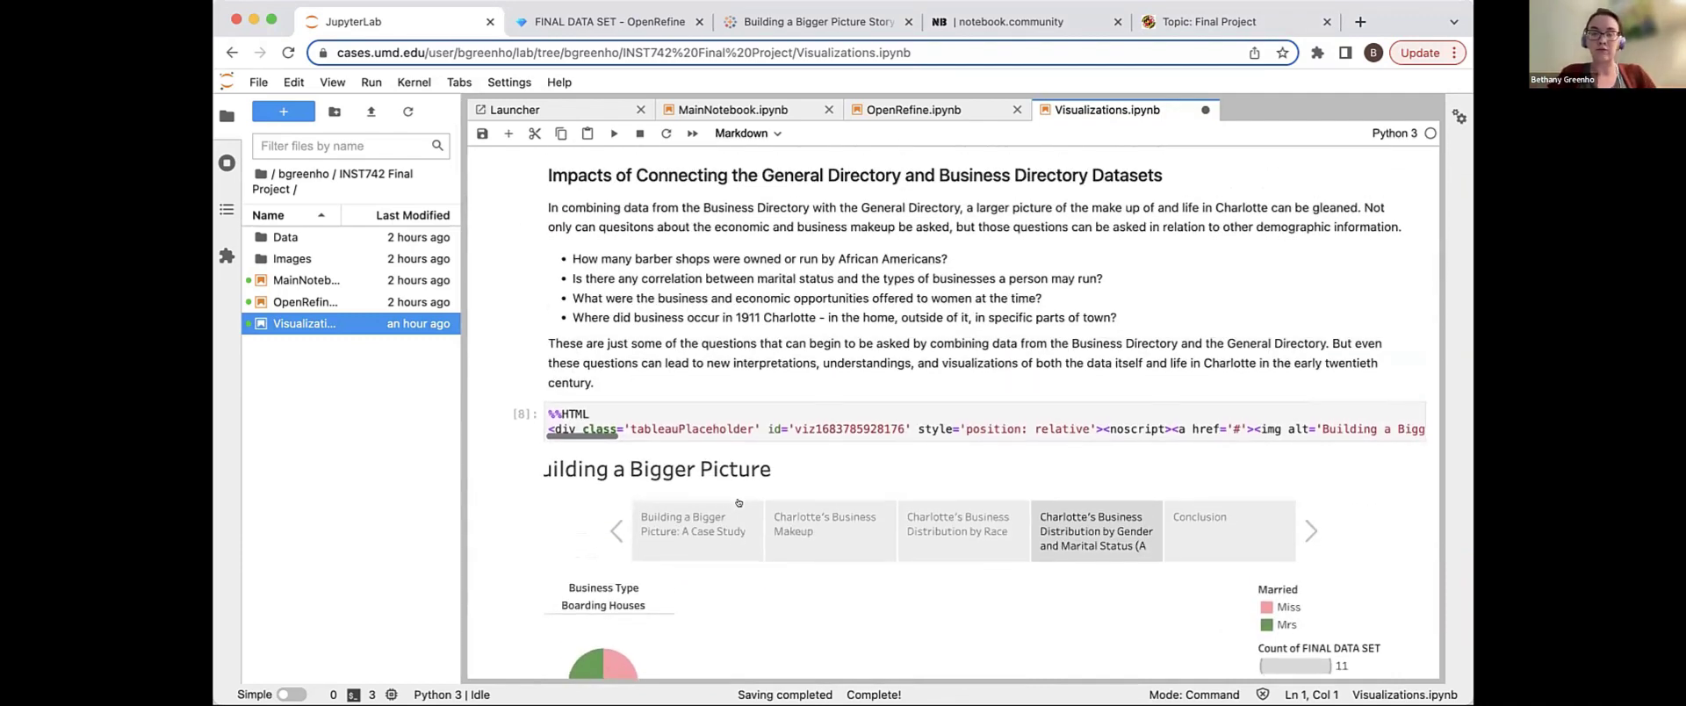
scroll(739, 502, "down", 2)
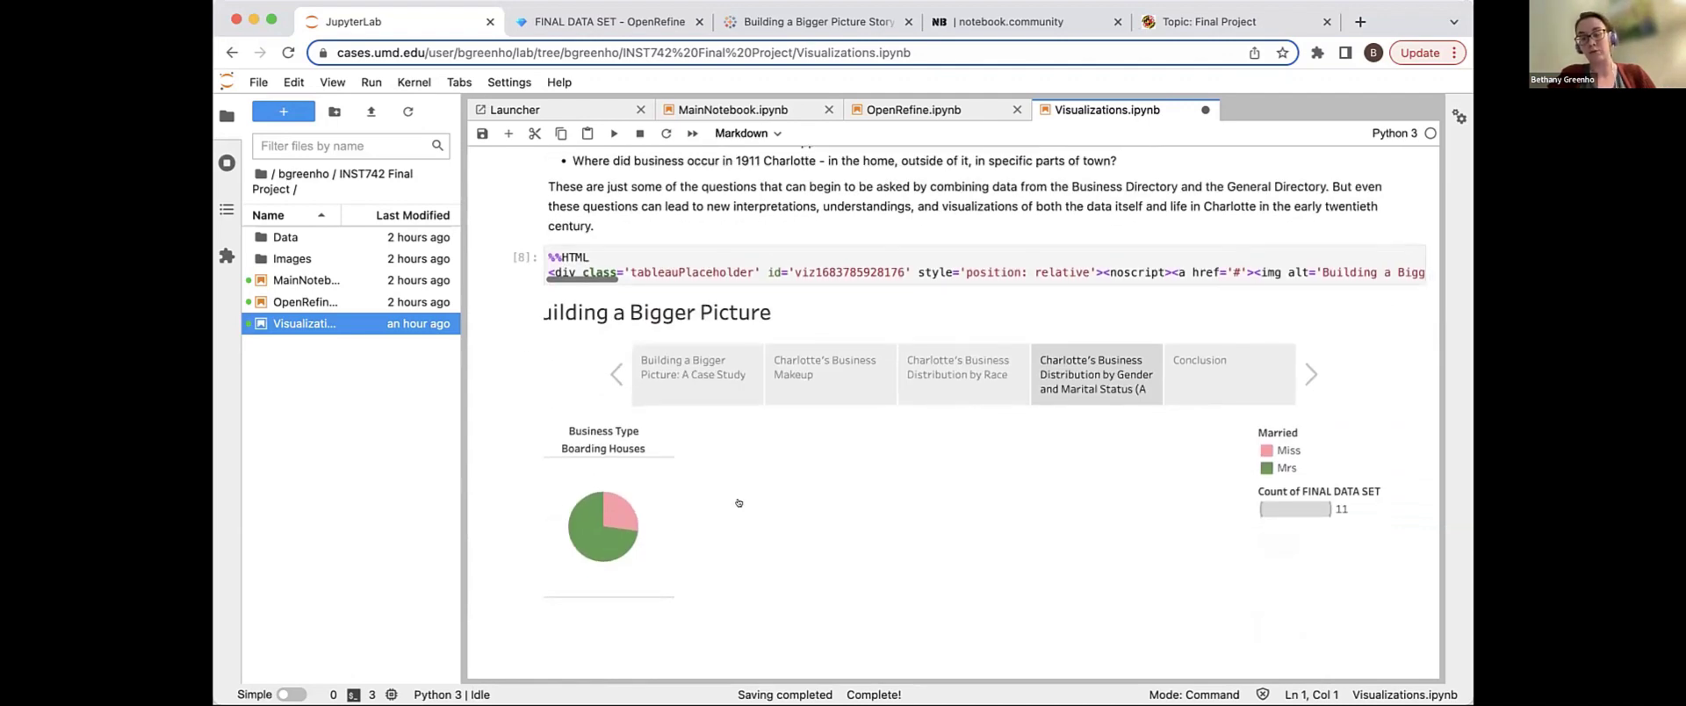
scroll(739, 502, "down", 4)
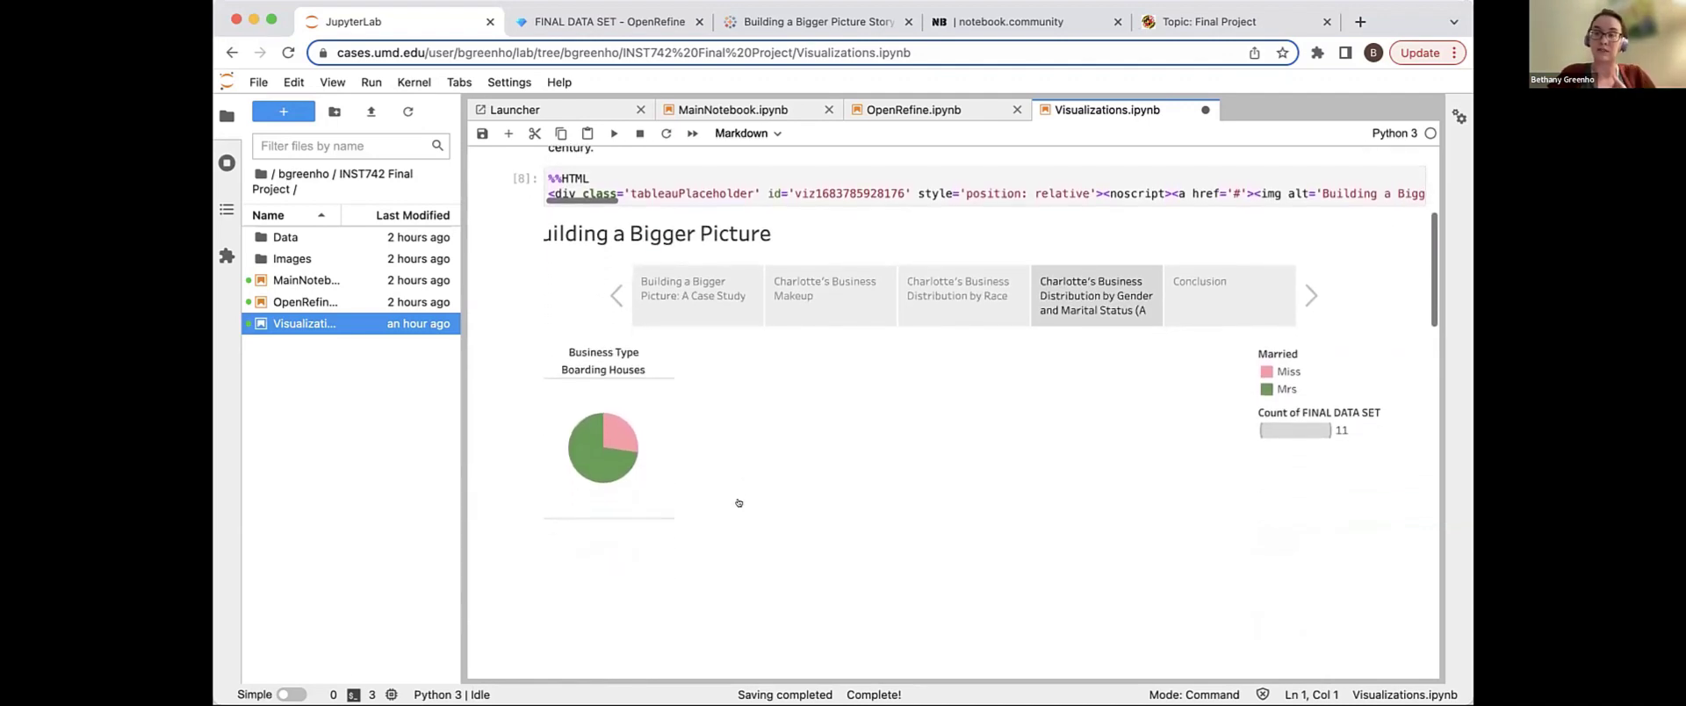
scroll(738, 502, "down", 8)
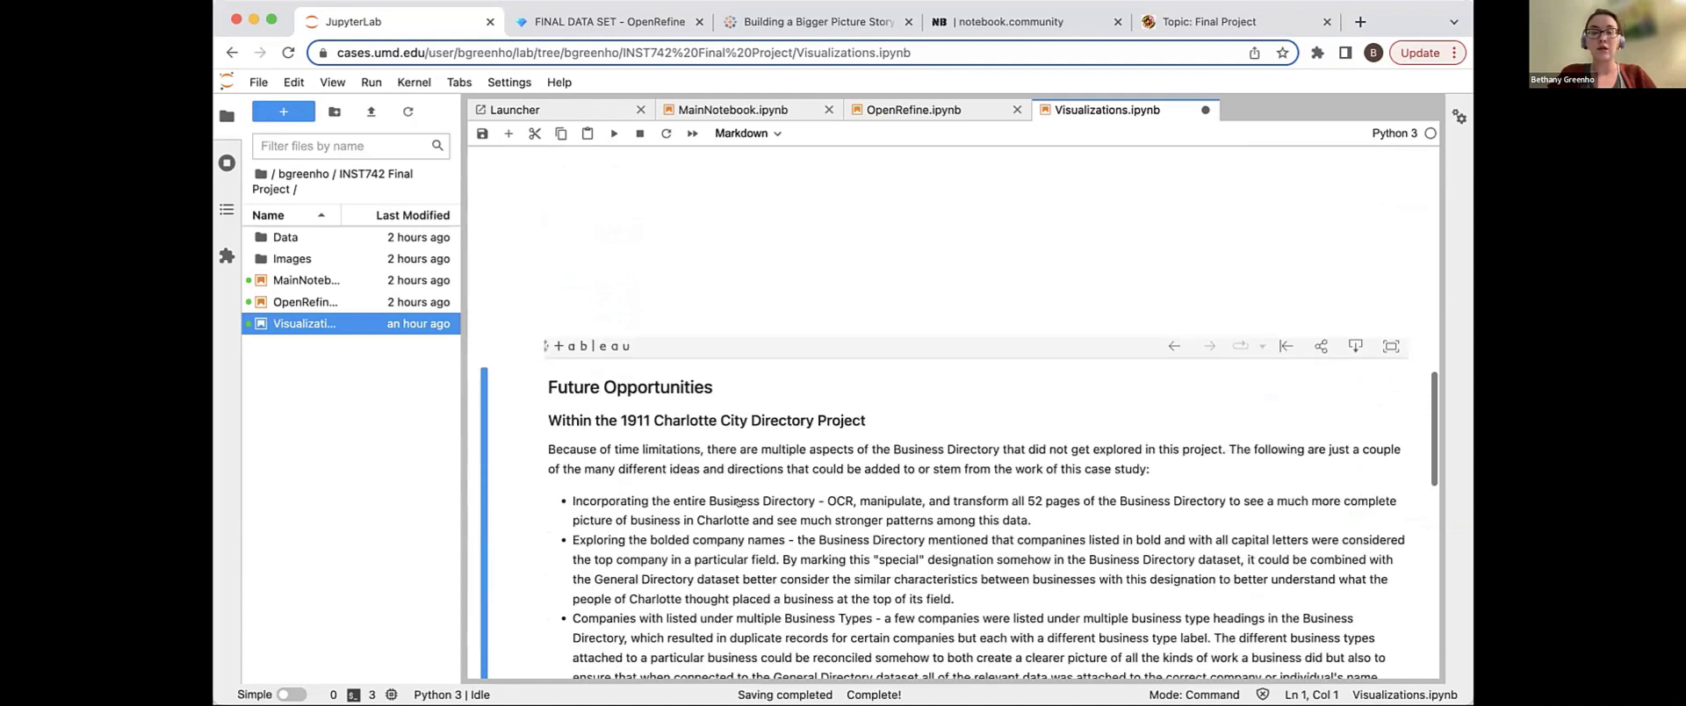
Step: Return to MainNotebook.ipynb at the 1911 Piedmont Series page listing Adding Machines and Accountants
scroll(738, 503, "down", 1)
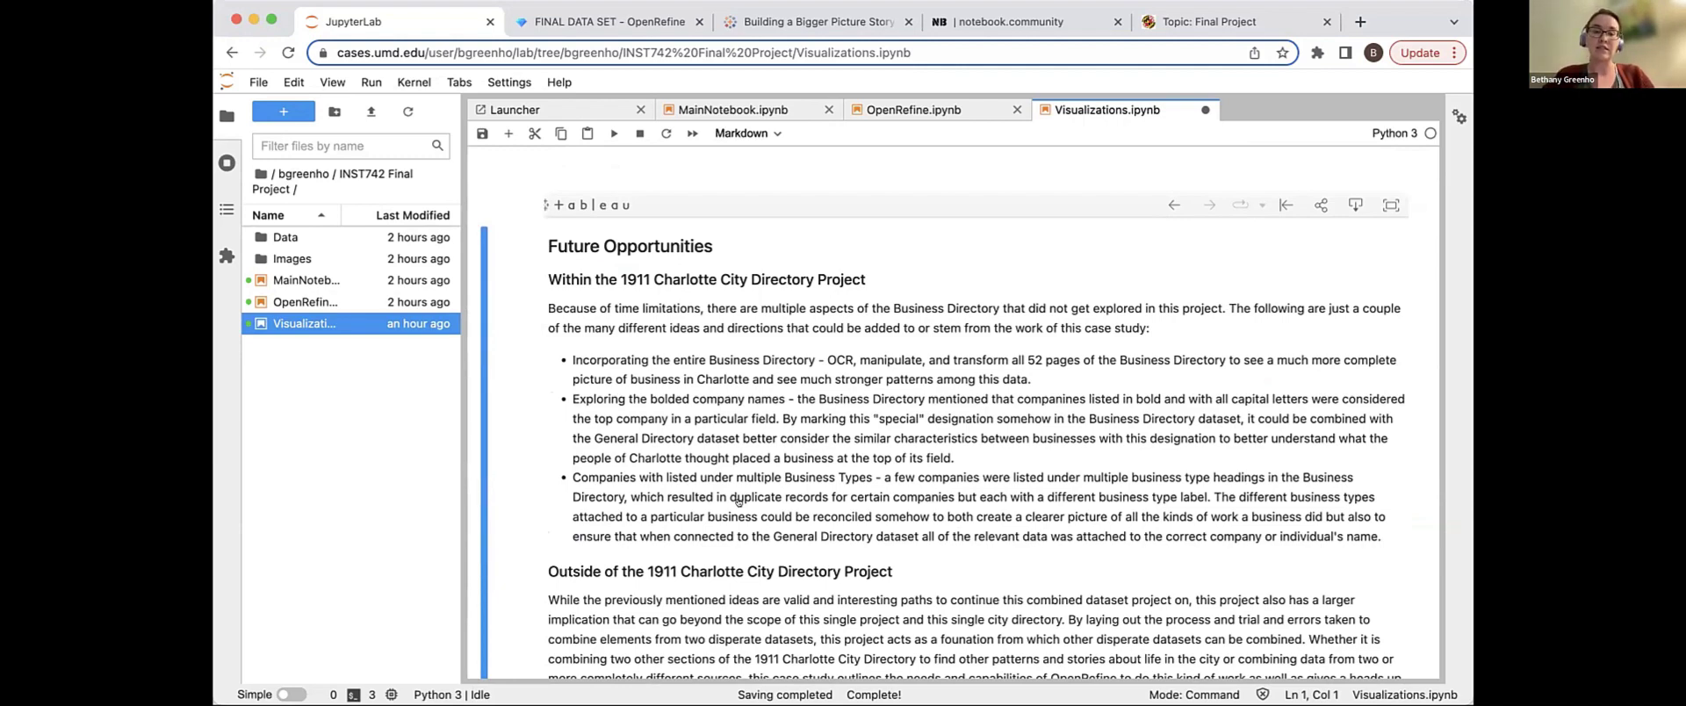
left_click(694, 108)
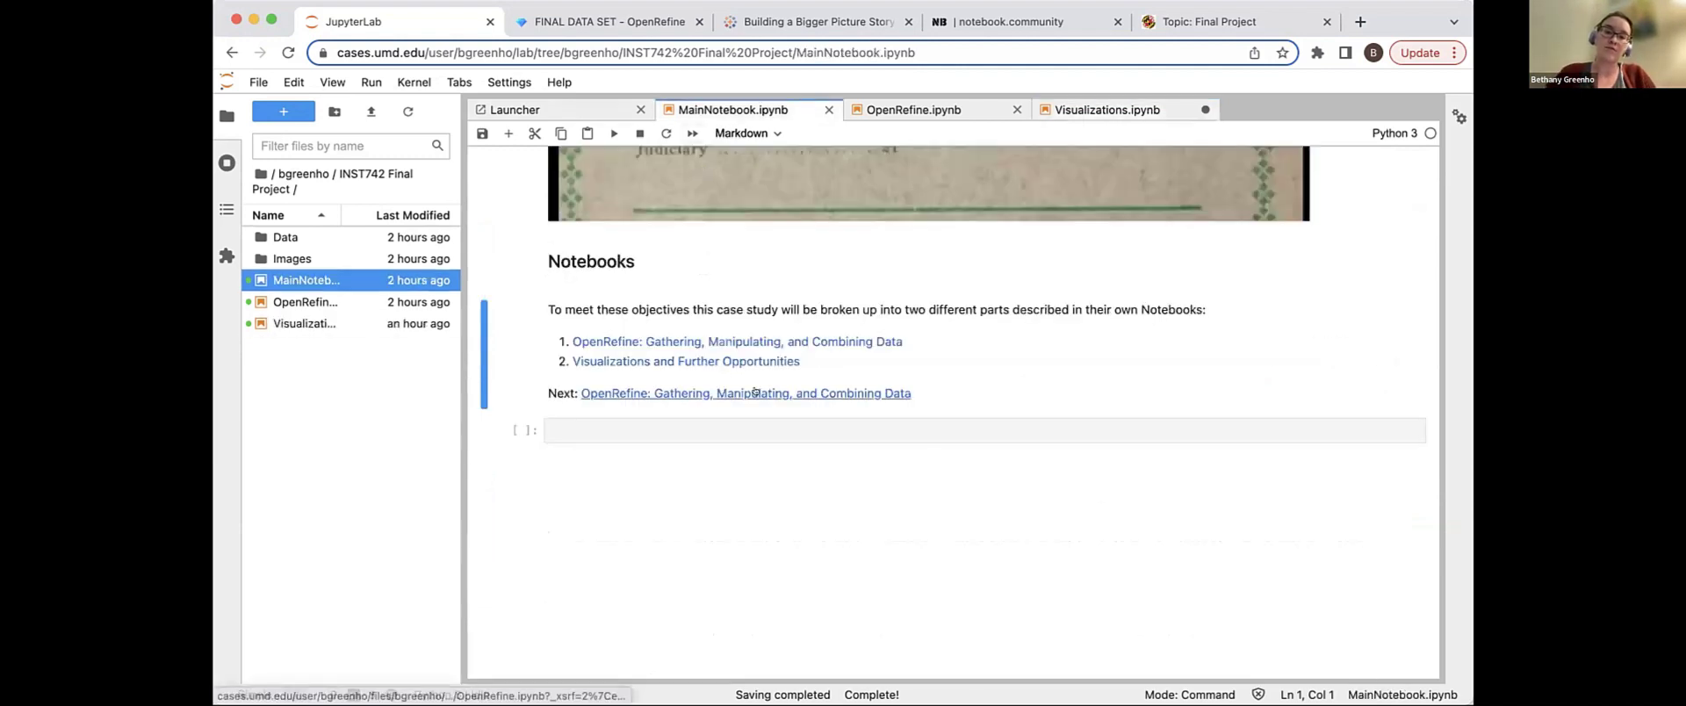
scroll(763, 397, "down", 10)
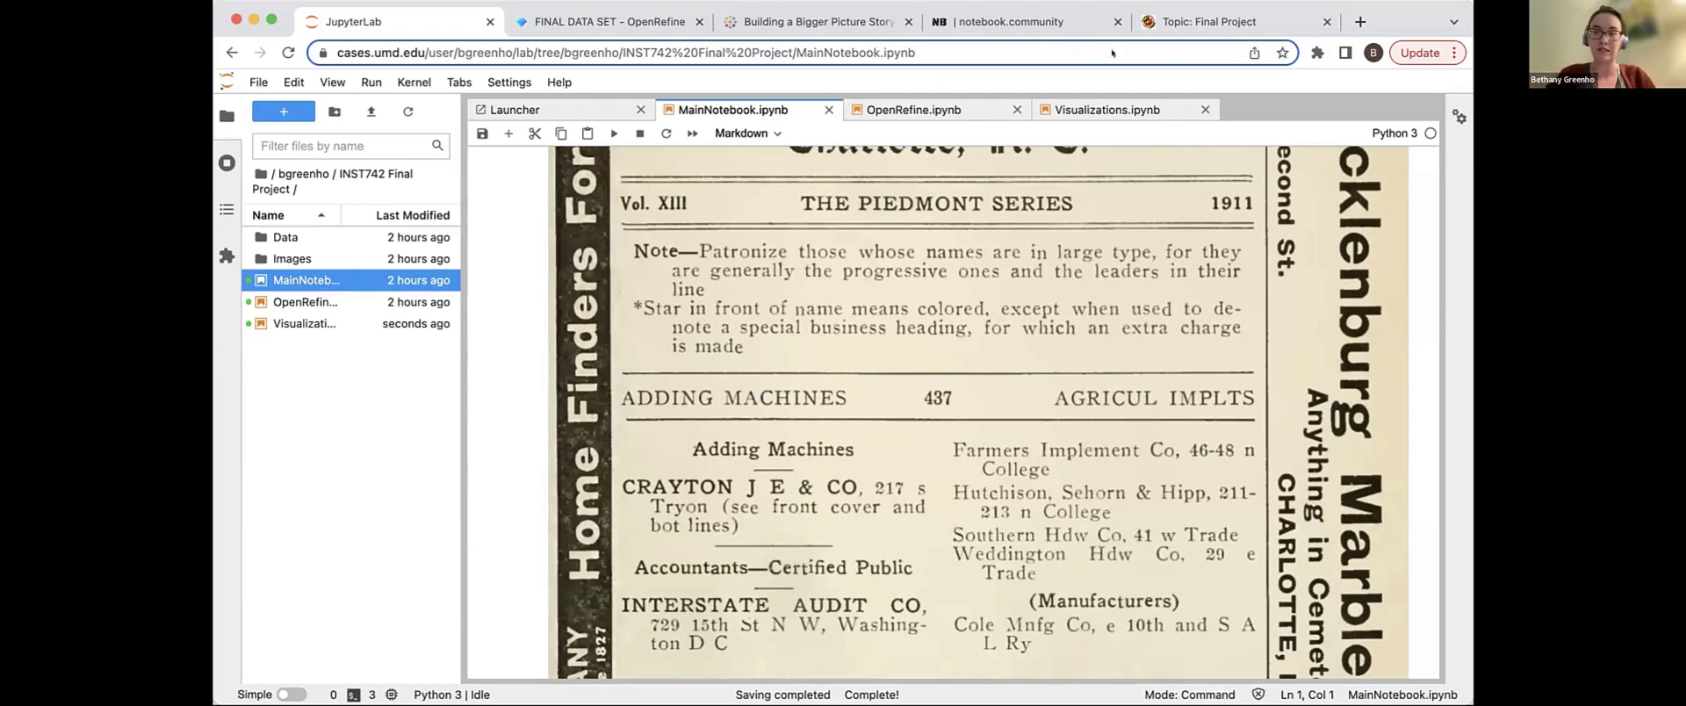
Step: Return to Visualizations.ipynb and scroll down to the Return: Main Notebook link
left_click(1108, 110)
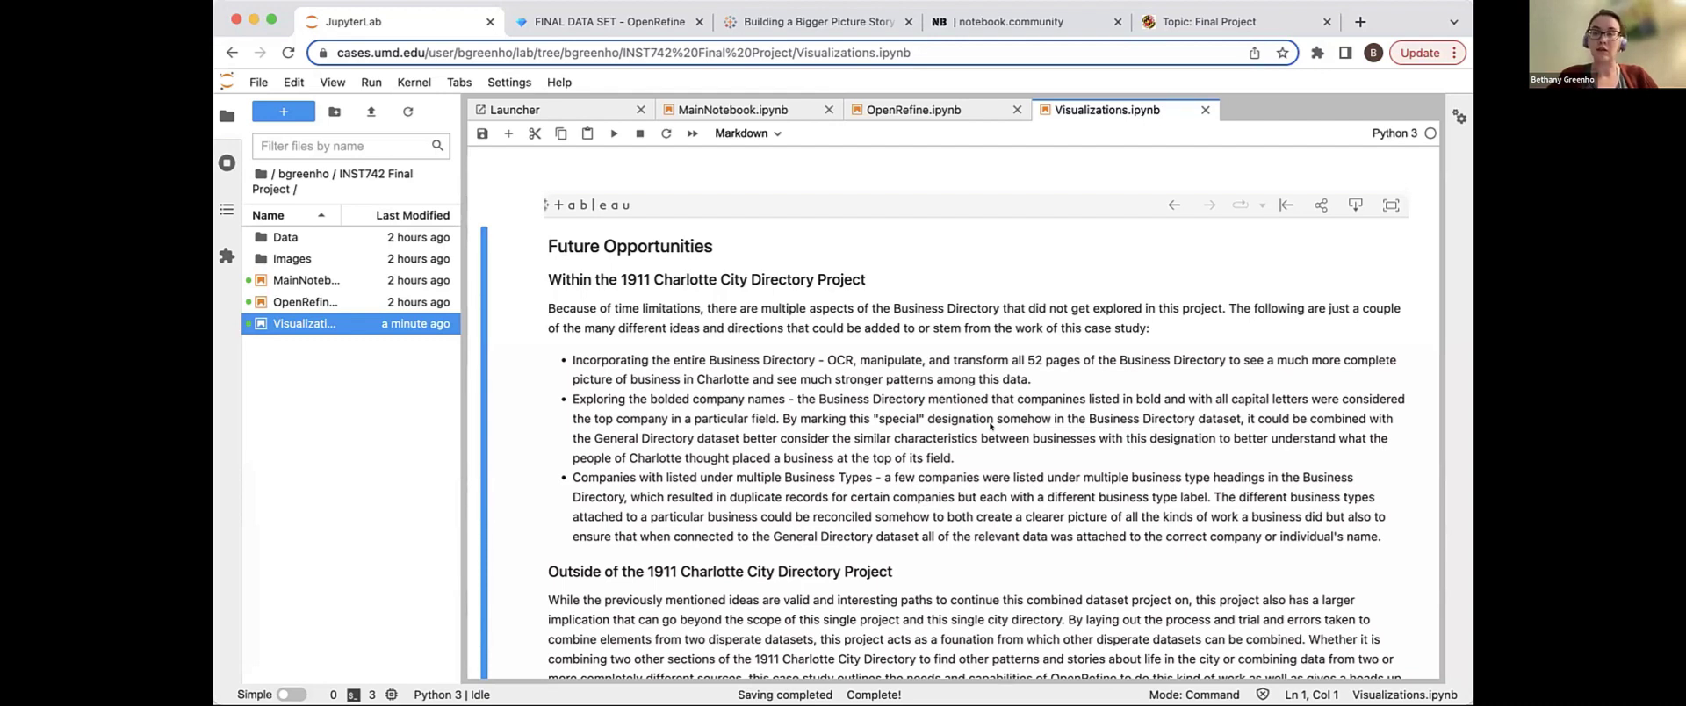
scroll(991, 426, "down", 5)
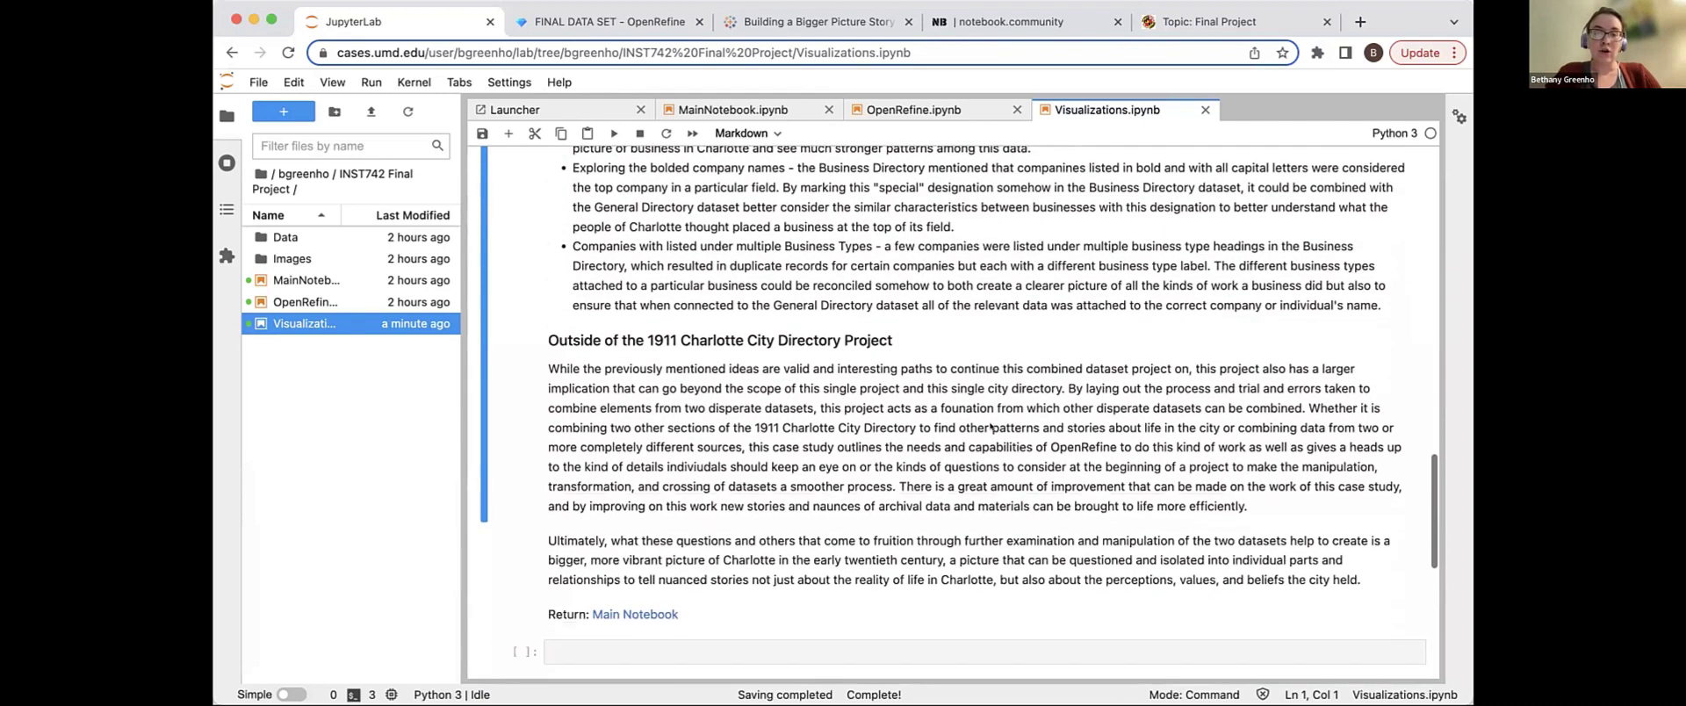